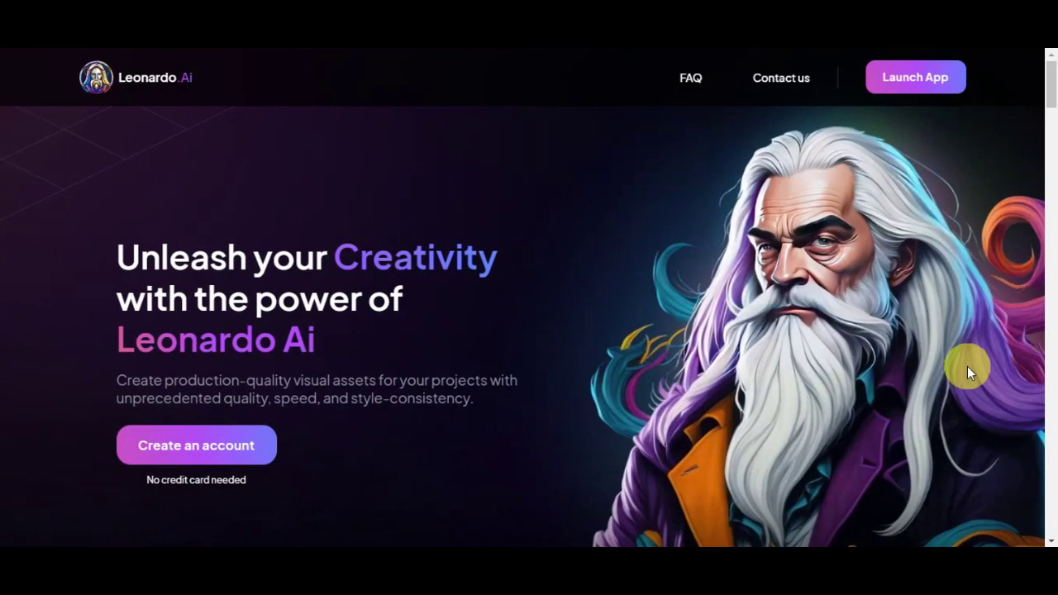
- Browse the Leonardo.Ai landing page, then bring up the whitelist and early-access sign-up dialog
scroll(930, 234, down, 3)
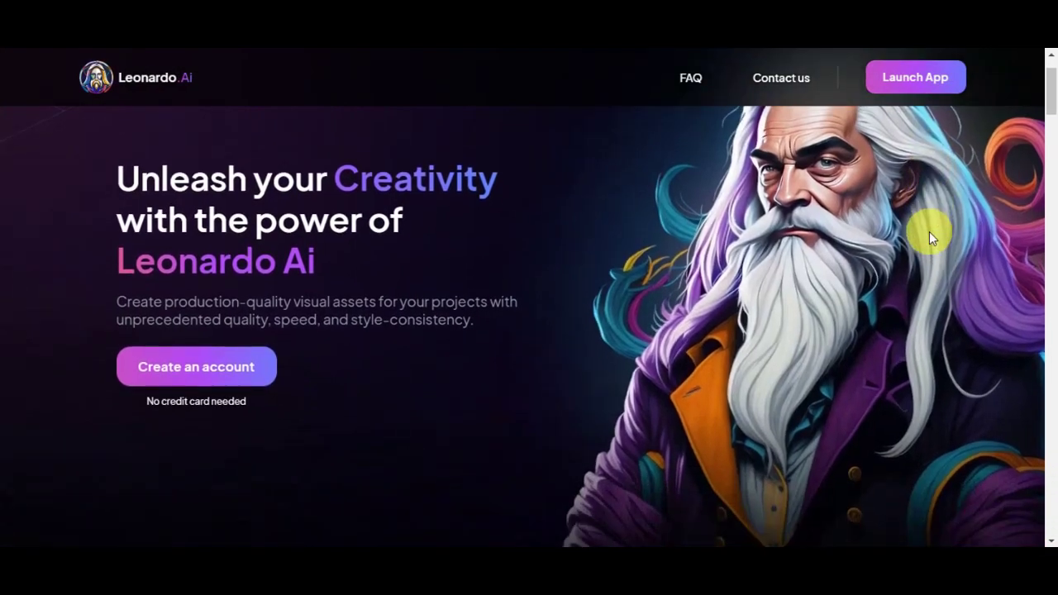
scroll(929, 234, down, 3)
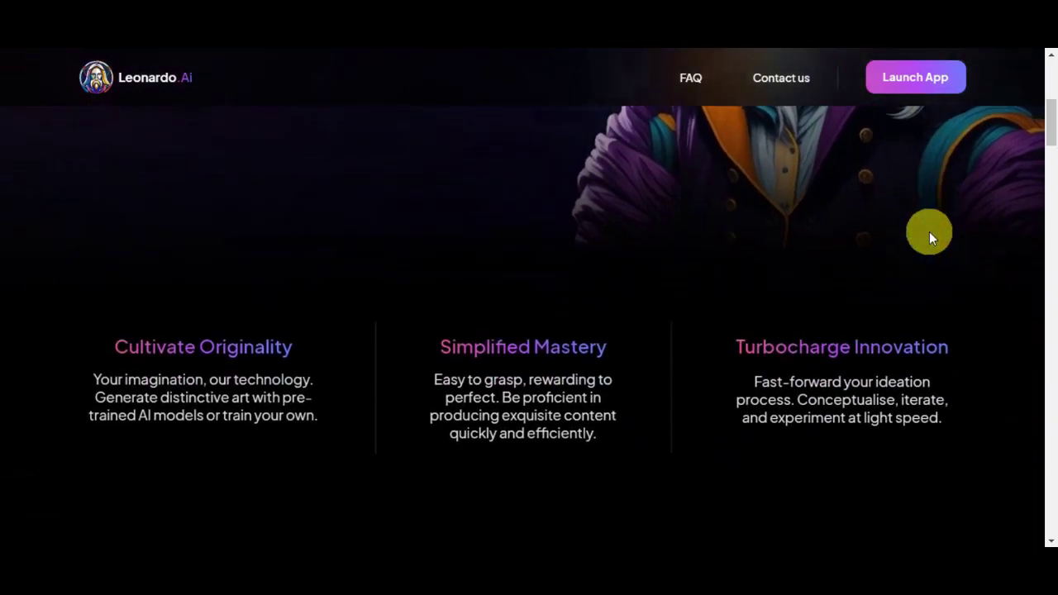
scroll(930, 236, down, 2)
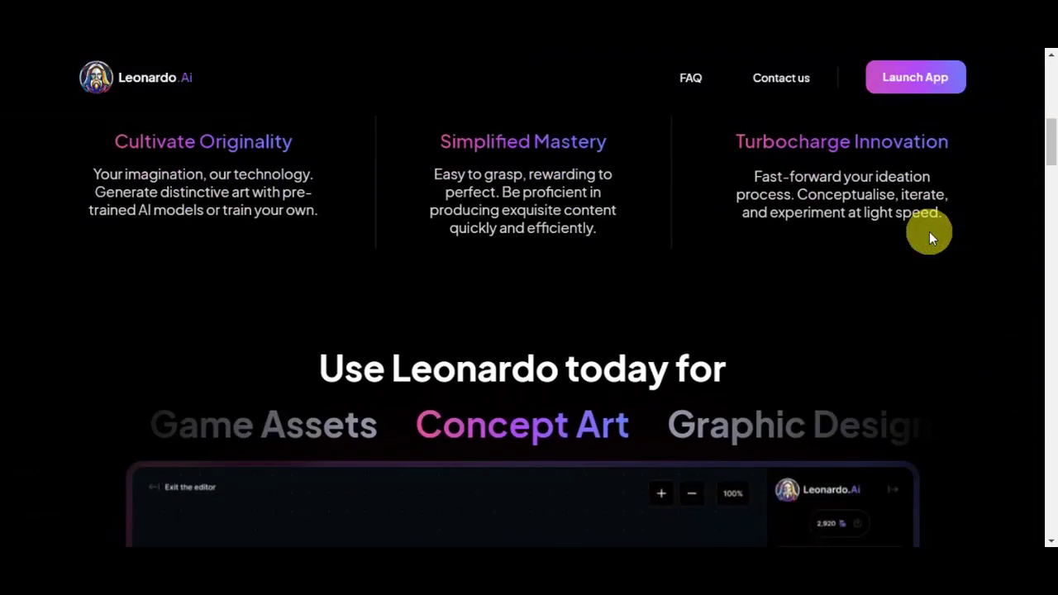
scroll(929, 236, down, 4)
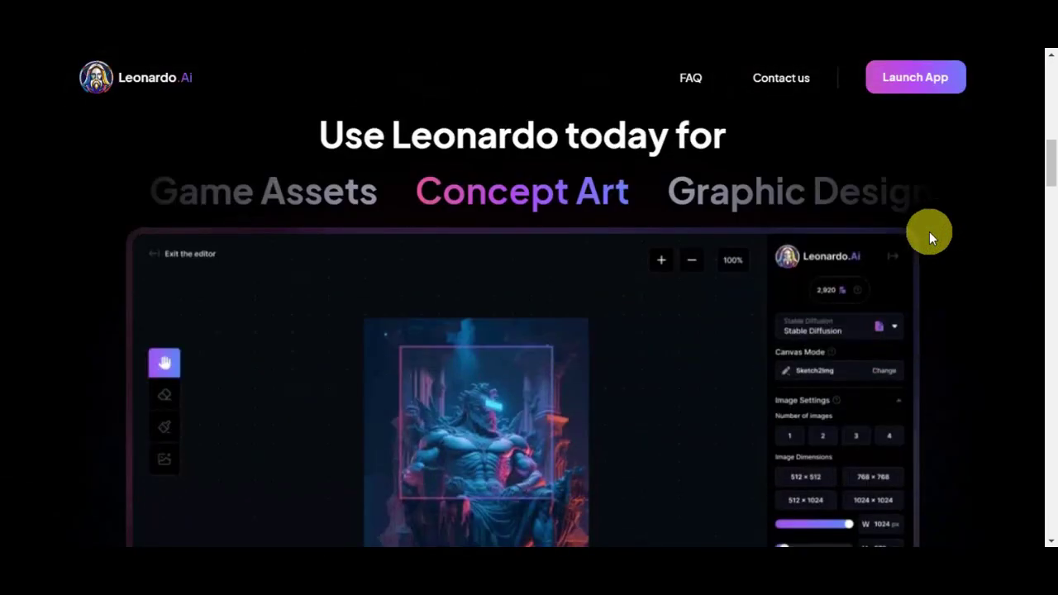
scroll(929, 232, down, 1)
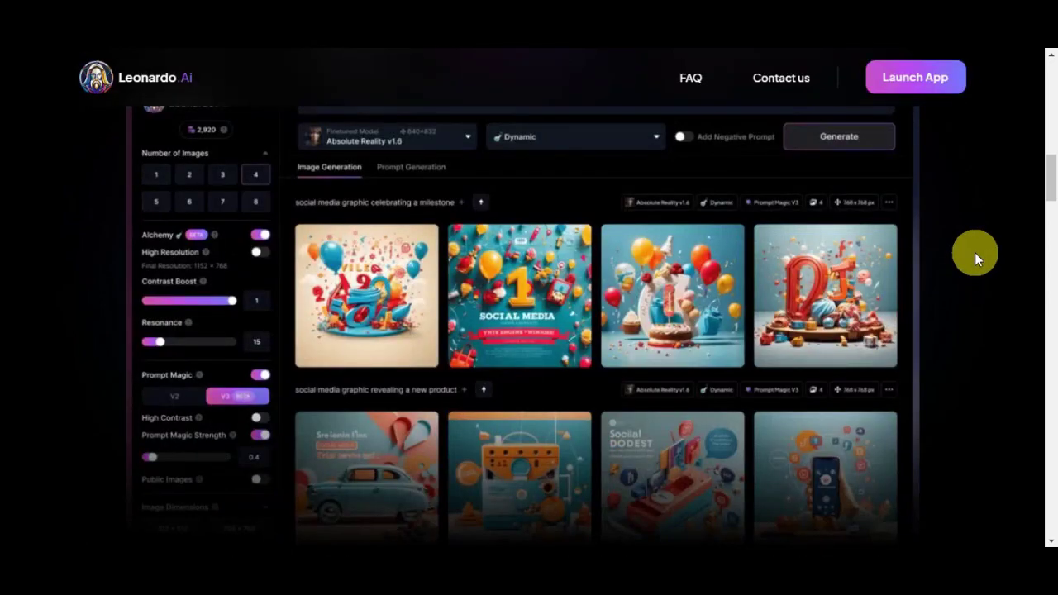
scroll(974, 252, down, 6)
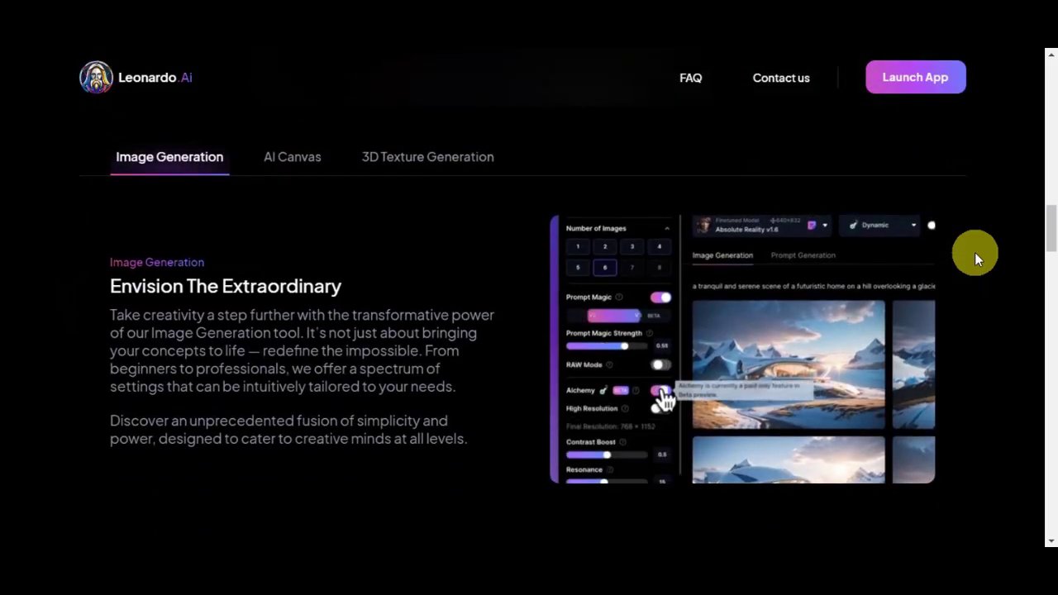
scroll(974, 252, up, 3)
scroll(974, 252, up, 15)
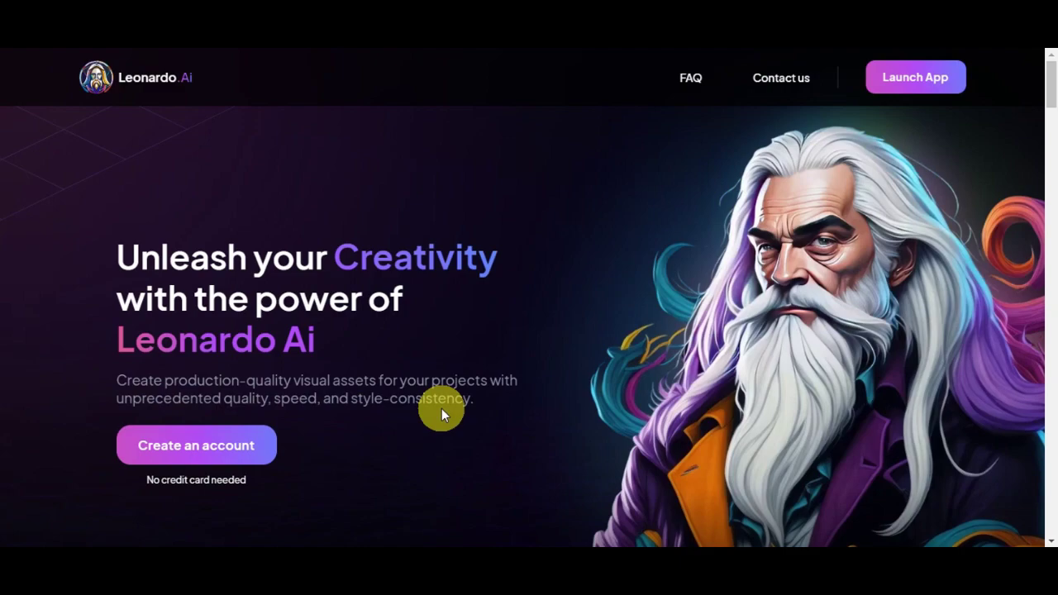
click(239, 448)
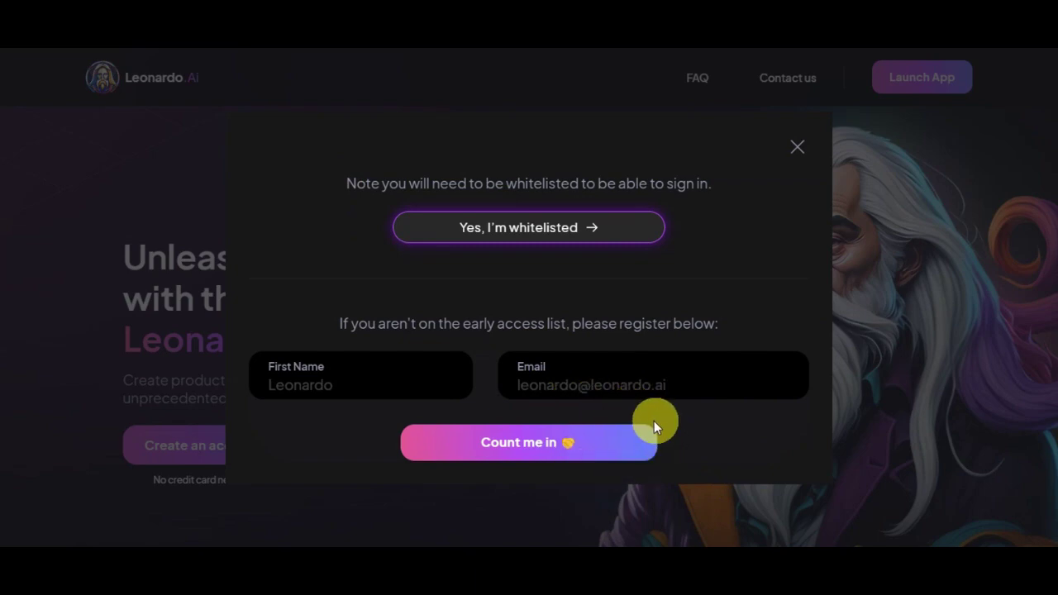
- Confirm being whitelisted and sign in to Leonardo.Ai with a Google account
click(562, 229)
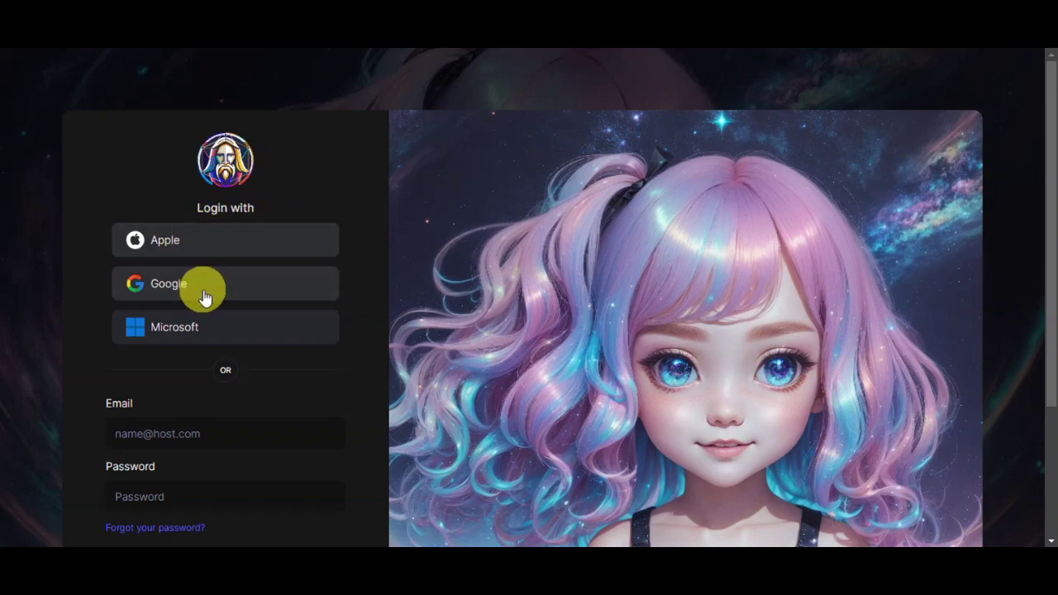
scroll(450, 277, down, 3)
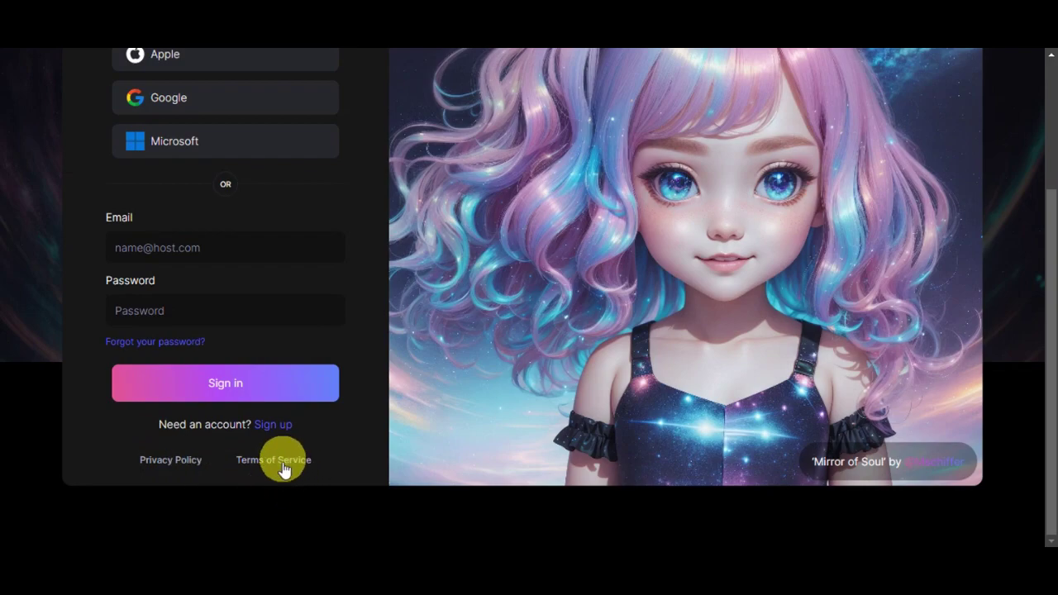
scroll(212, 290, up, 3)
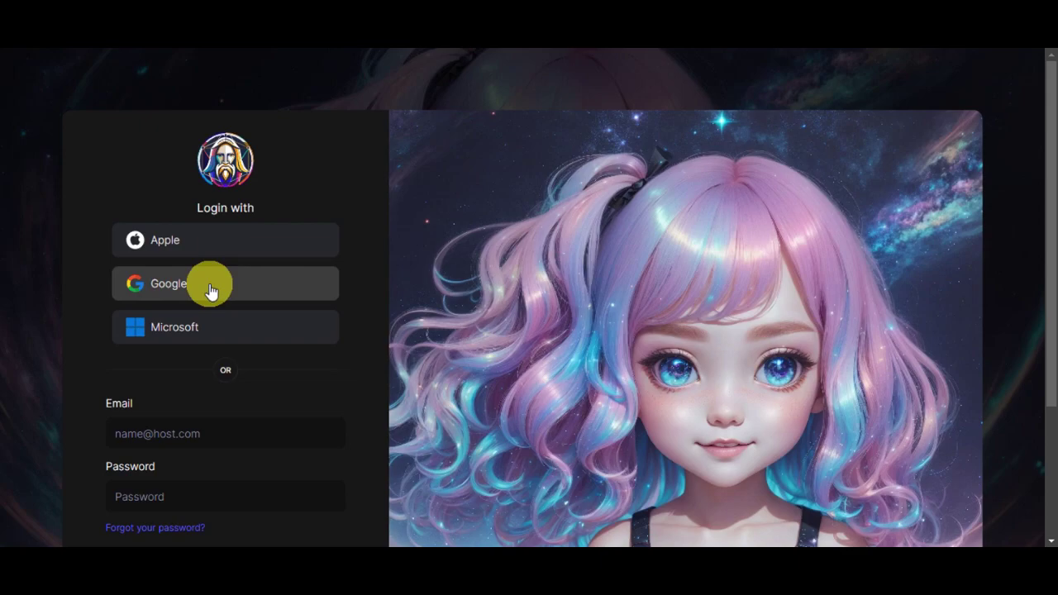
click(212, 285)
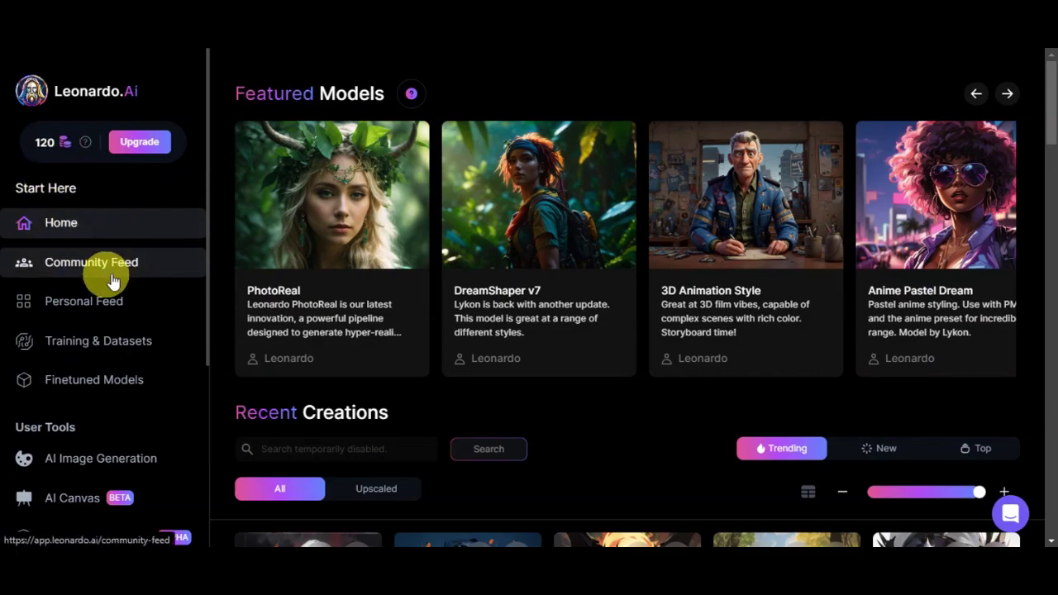
scroll(112, 285, down, 1)
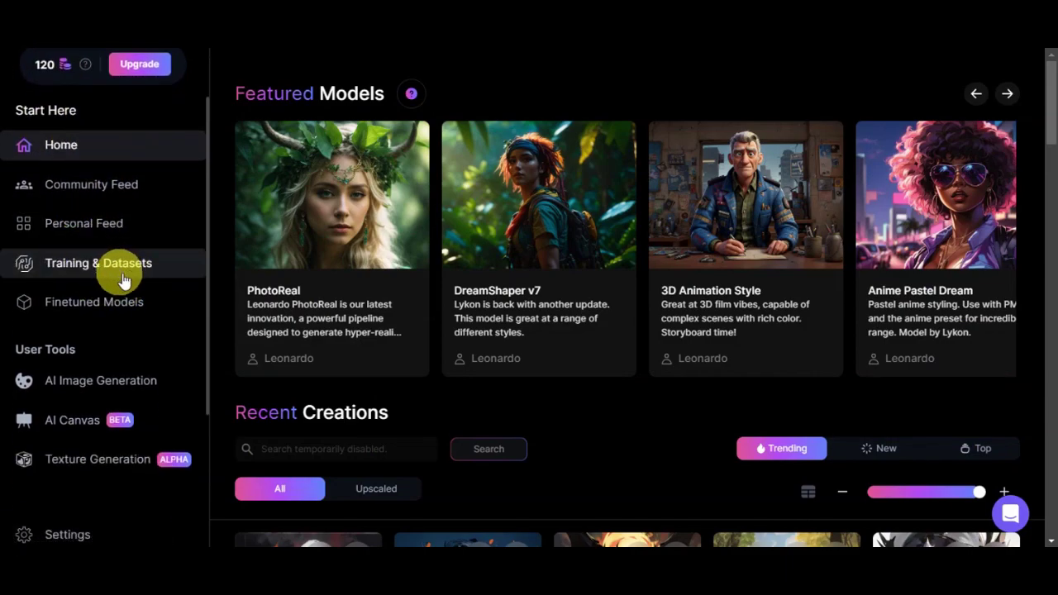
scroll(132, 305, down, 3)
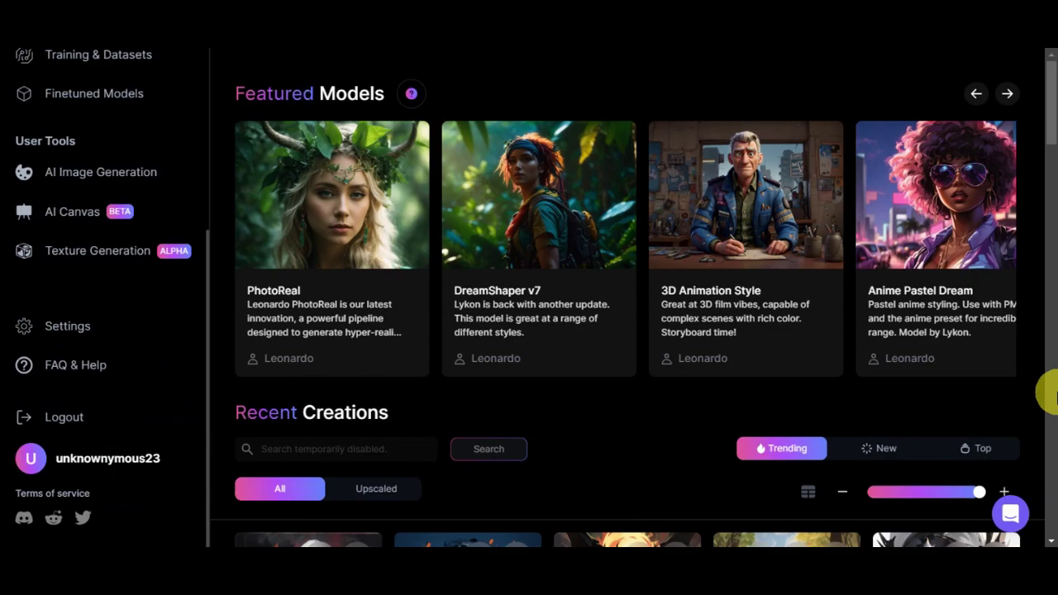
scroll(117, 342, up, 4)
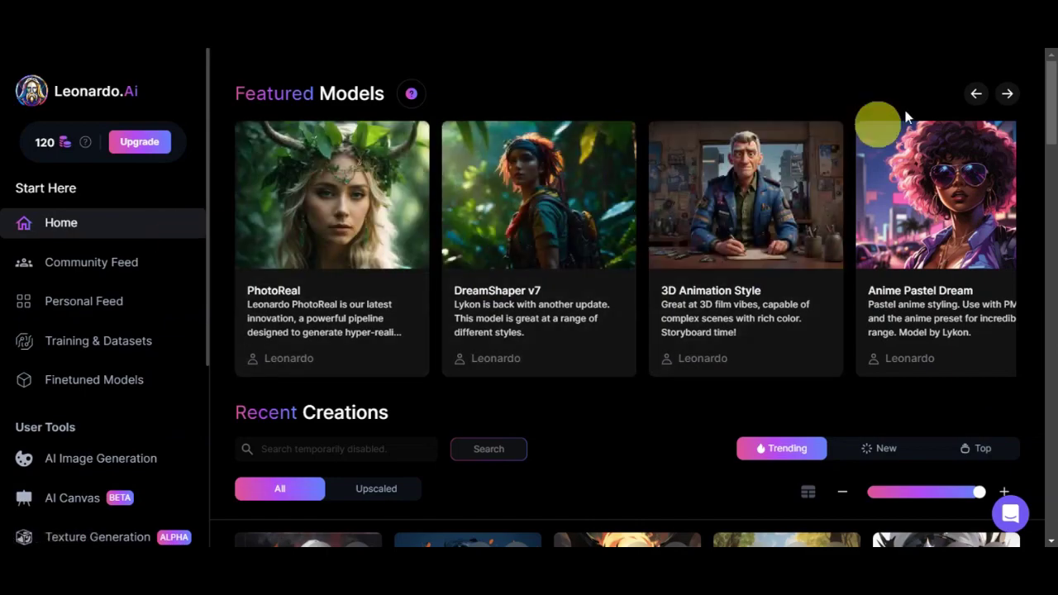
click(1003, 101)
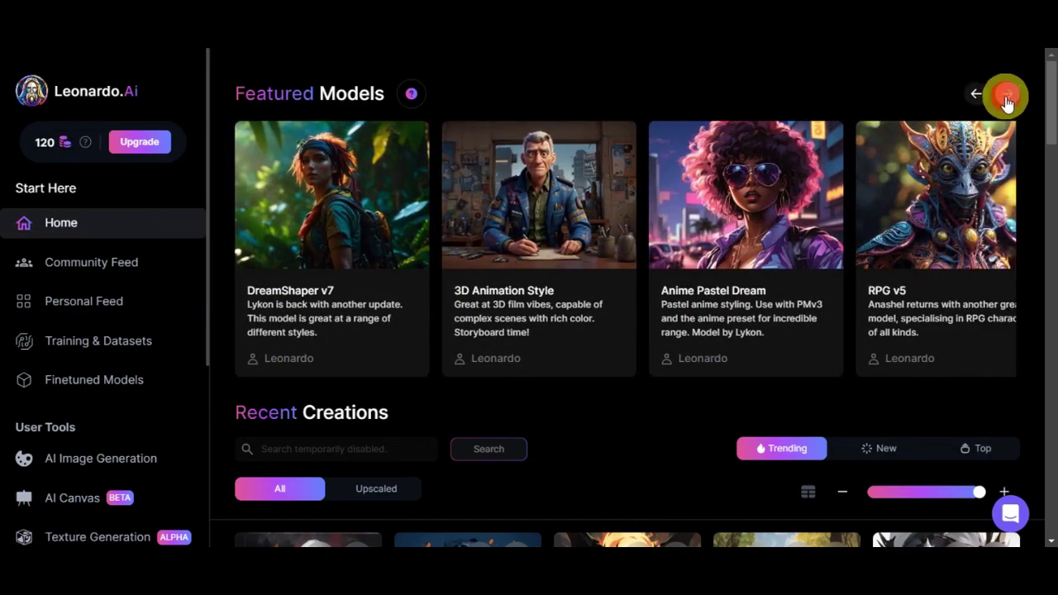
click(1006, 99)
click(1006, 99)
click(1006, 99)
click(1006, 99)
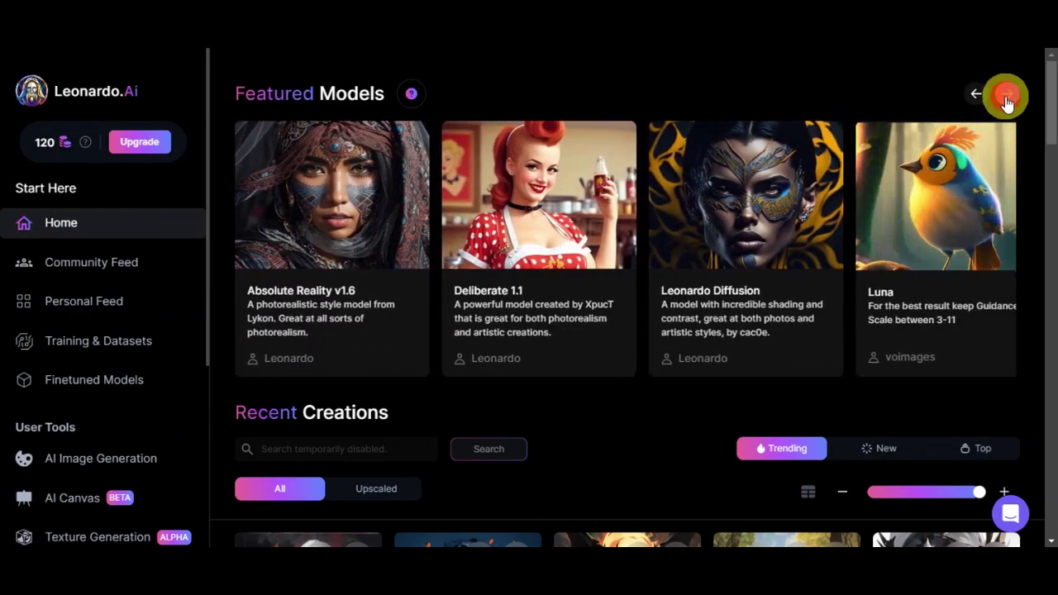
click(1006, 100)
click(1006, 100)
click(1006, 100)
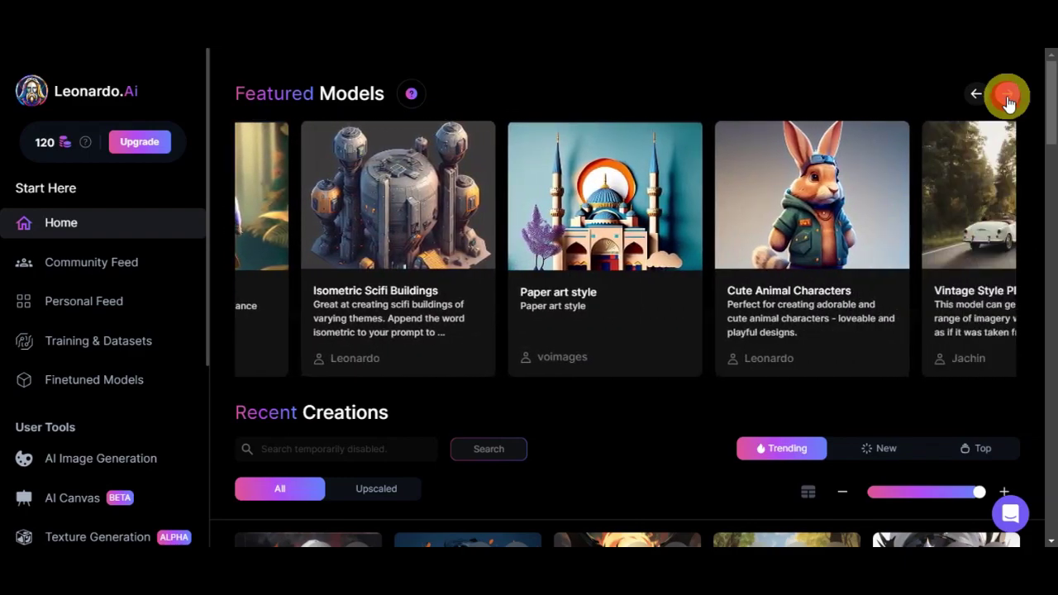
click(1007, 100)
click(1008, 100)
click(1007, 99)
click(974, 93)
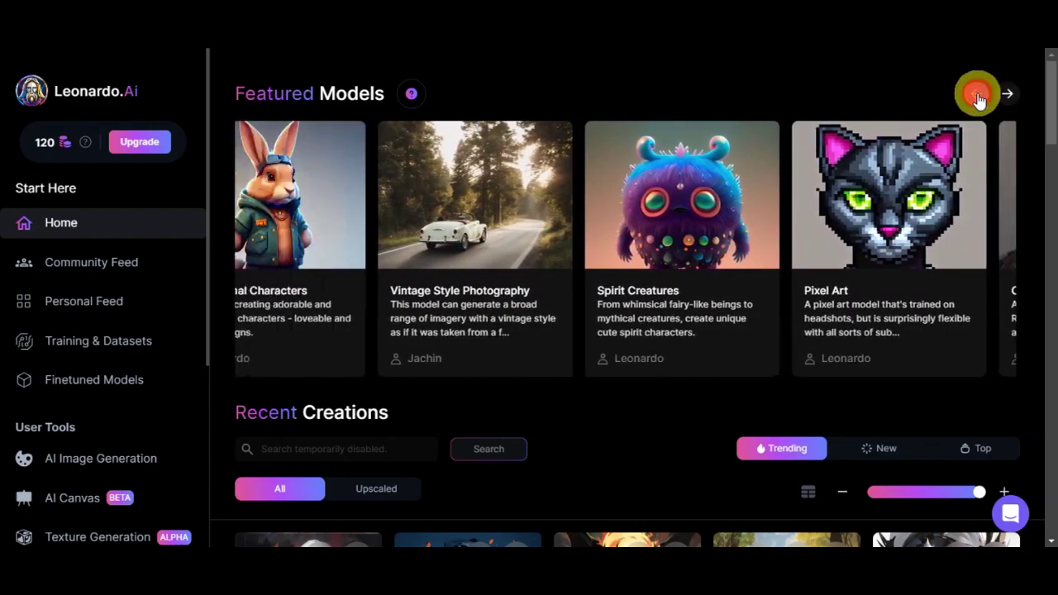
click(977, 97)
click(977, 97)
click(978, 100)
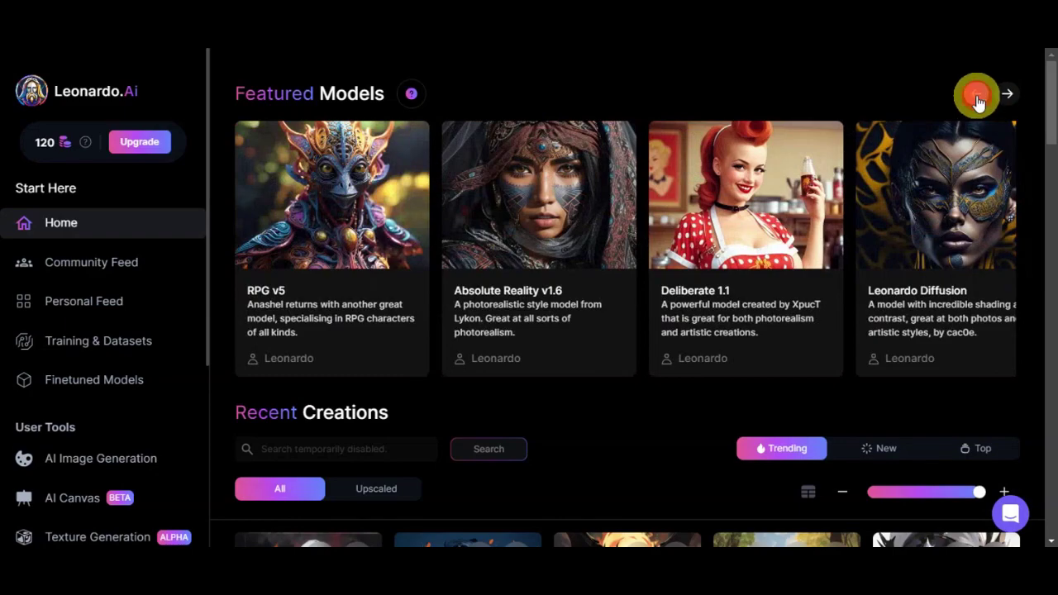
click(977, 97)
click(978, 98)
click(977, 98)
click(977, 97)
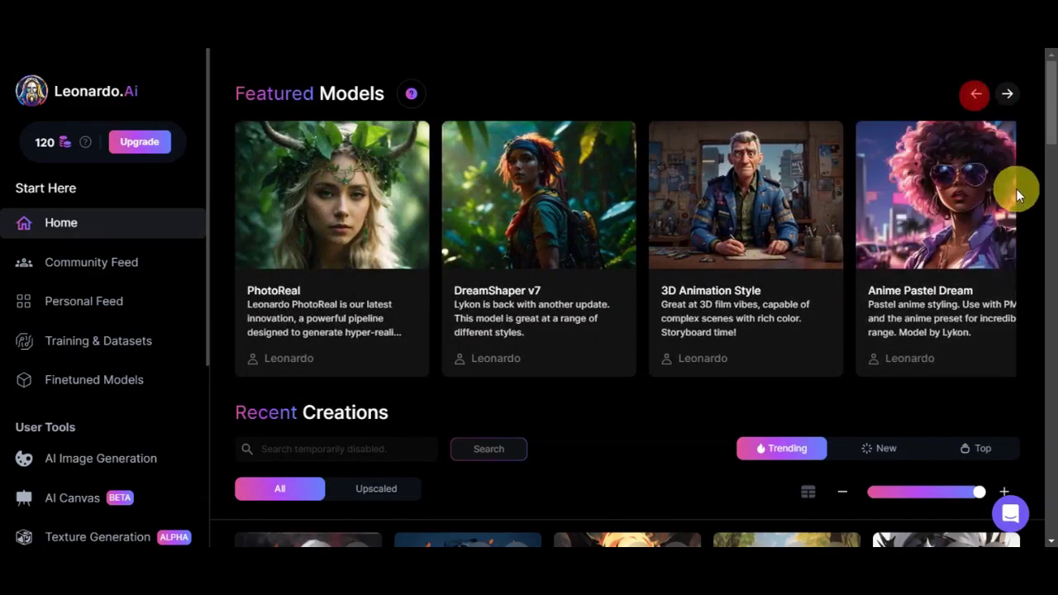
- Scroll the home dashboard until PhotoReal shows first among the Featured Models
scroll(1016, 199, down, 4)
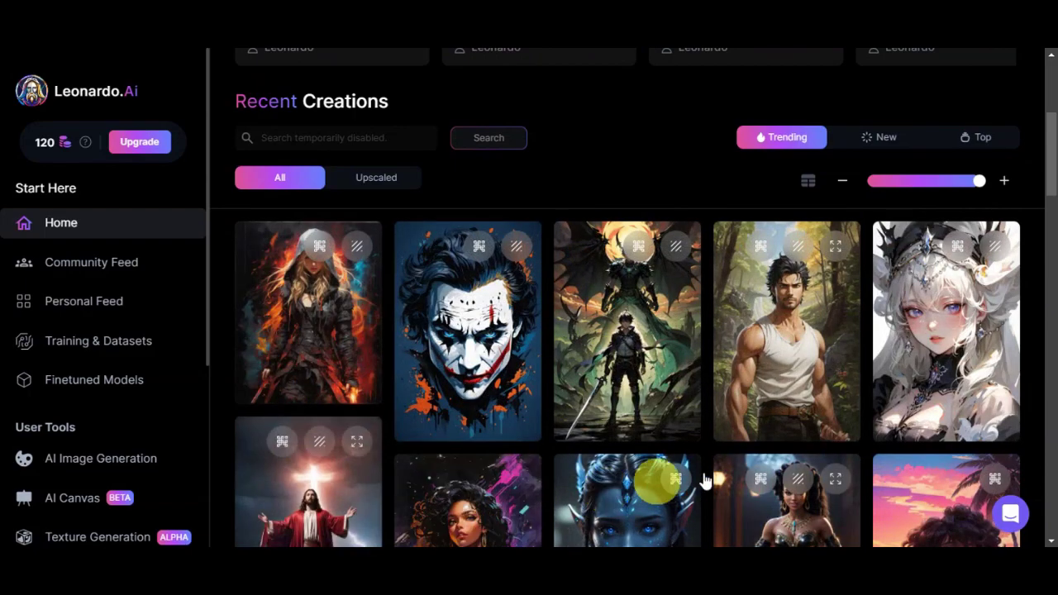
scroll(984, 438, down, 3)
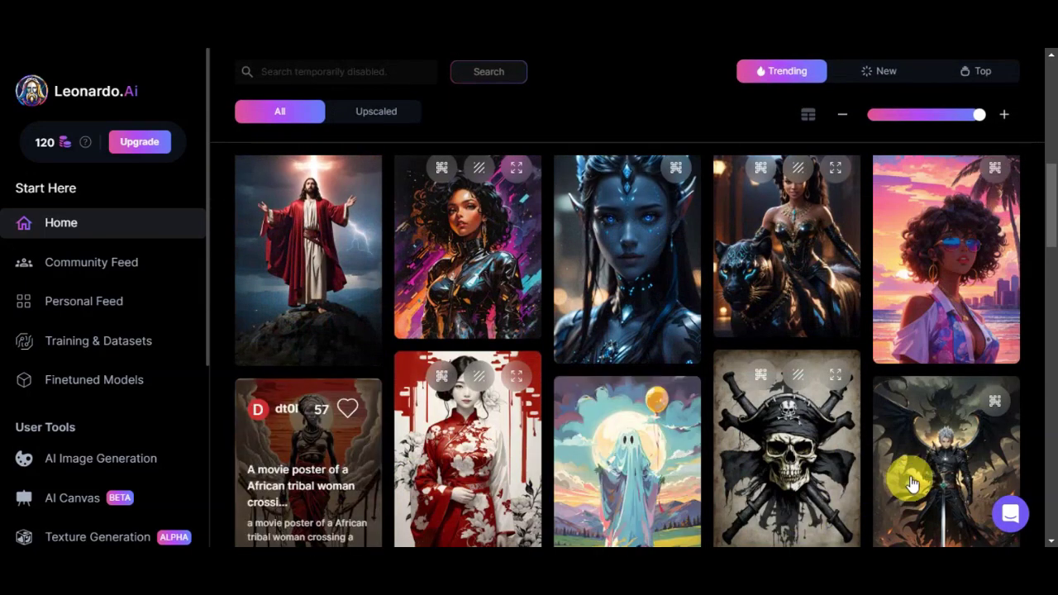
scroll(378, 437, up, 4)
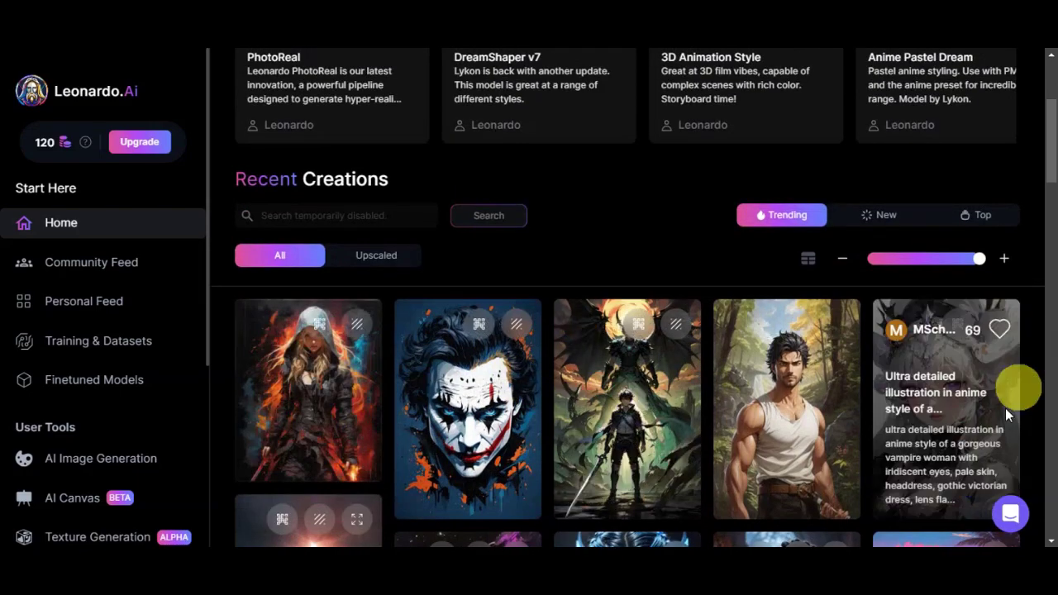
scroll(860, 438, down, 2)
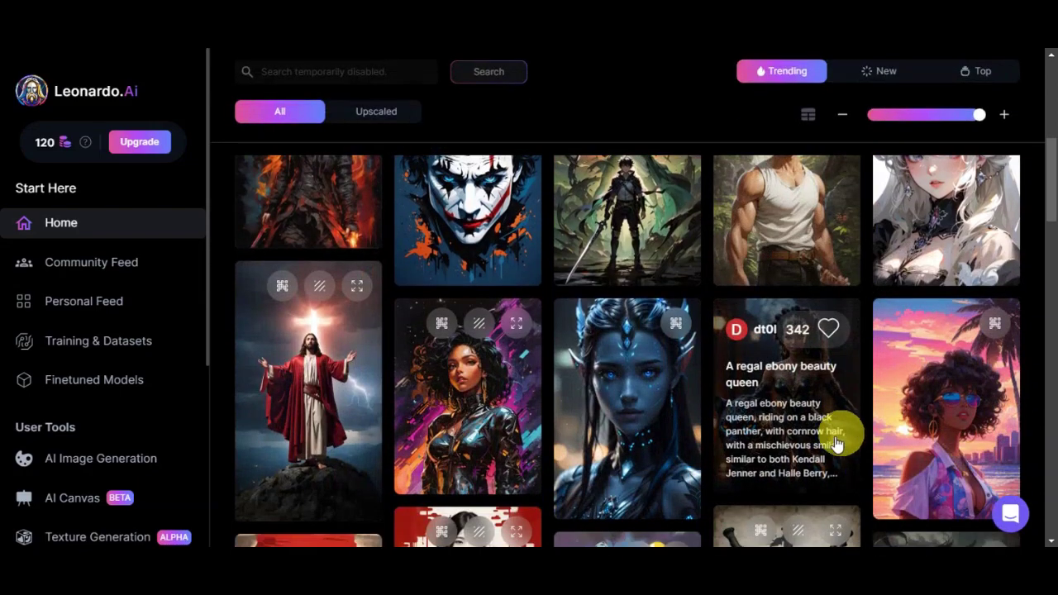
scroll(505, 322, up, 1)
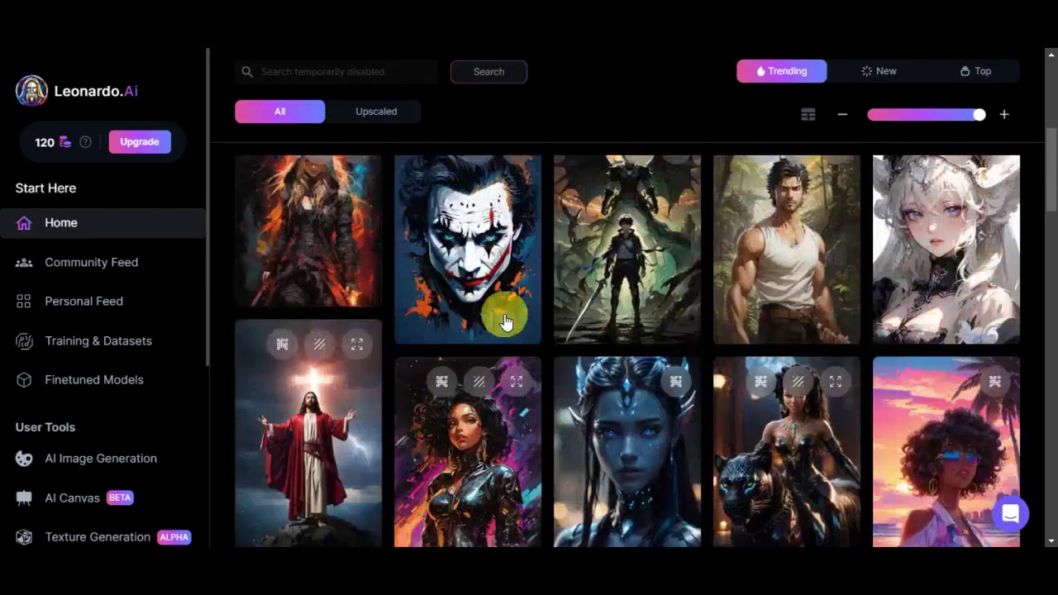
scroll(505, 322, up, 1)
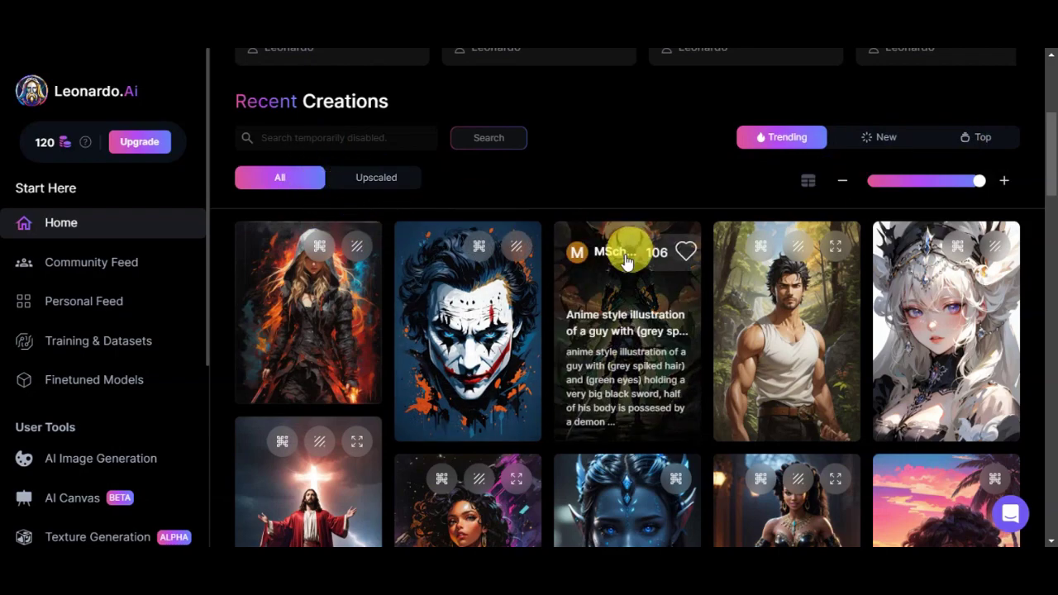
scroll(611, 253, up, 4)
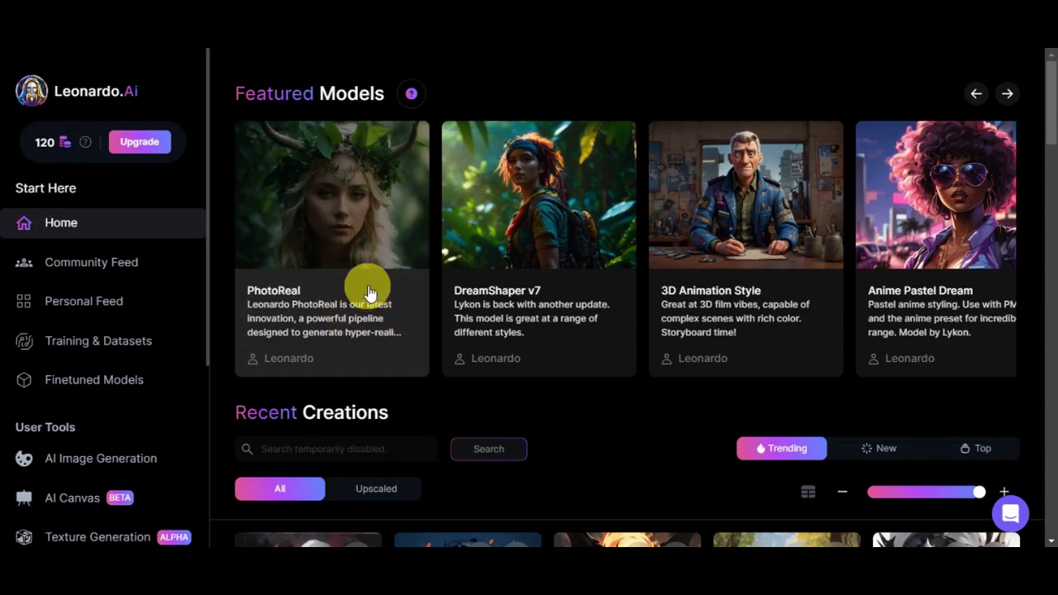
- Open the PhotoReal model details and start a new generation with that model
click(419, 272)
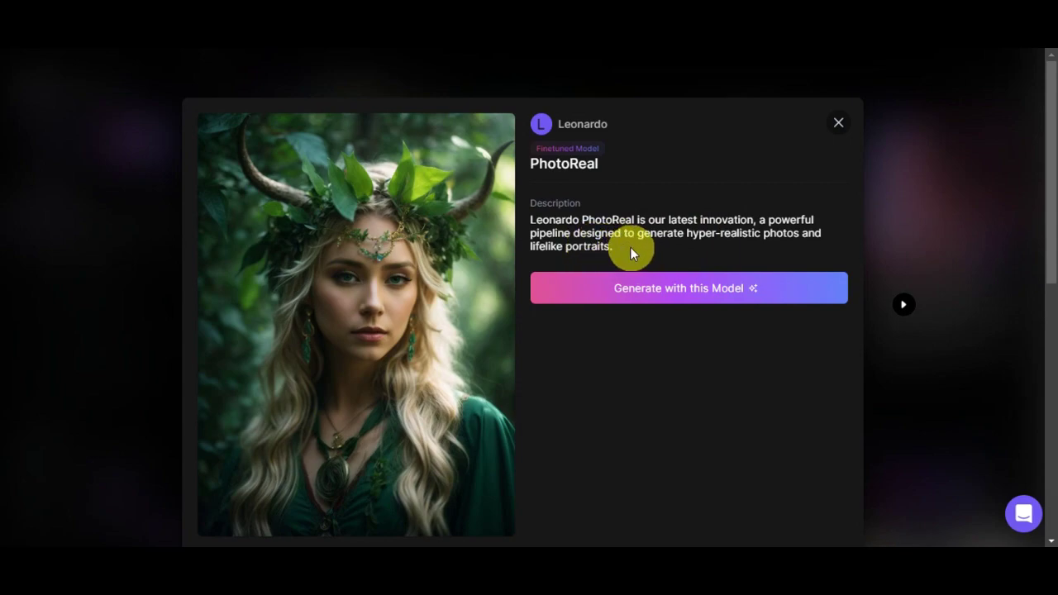
click(678, 290)
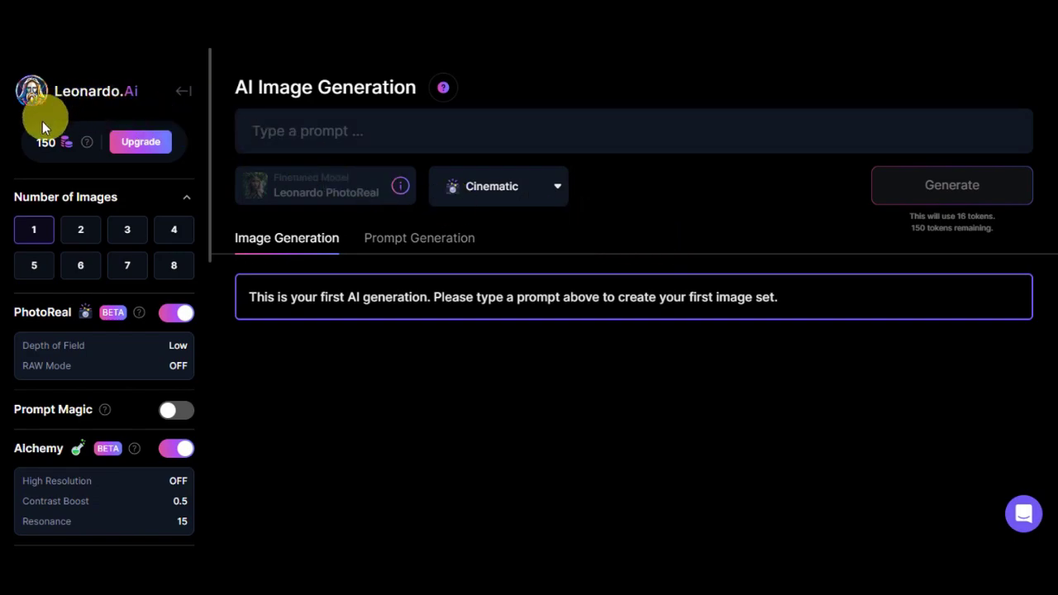
mouse_move(82, 140)
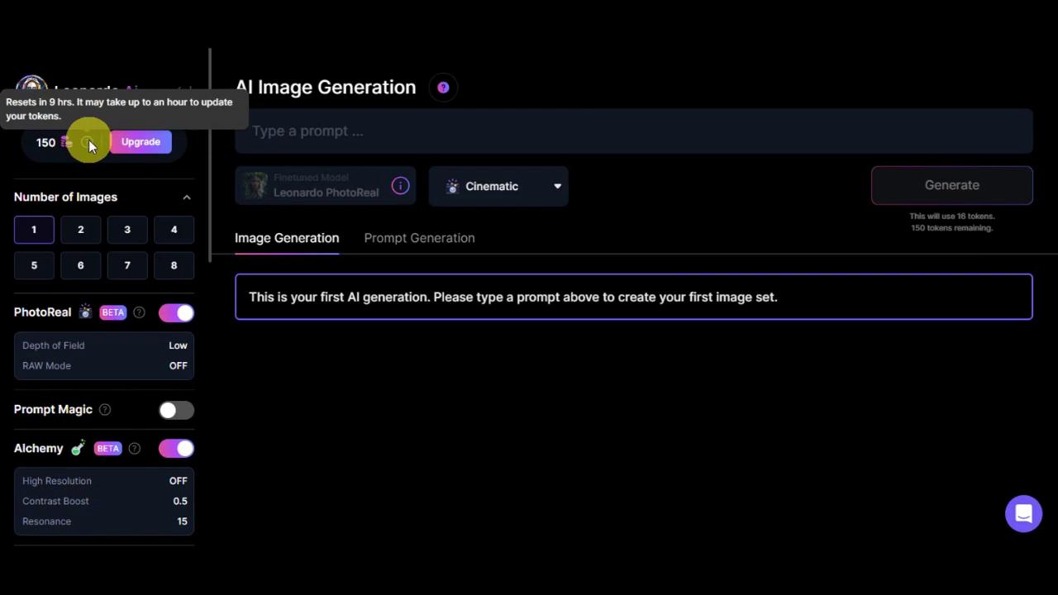
- Review the Free, Apprentice, Artisan and Maestro plan details, then return to image generation
click(143, 147)
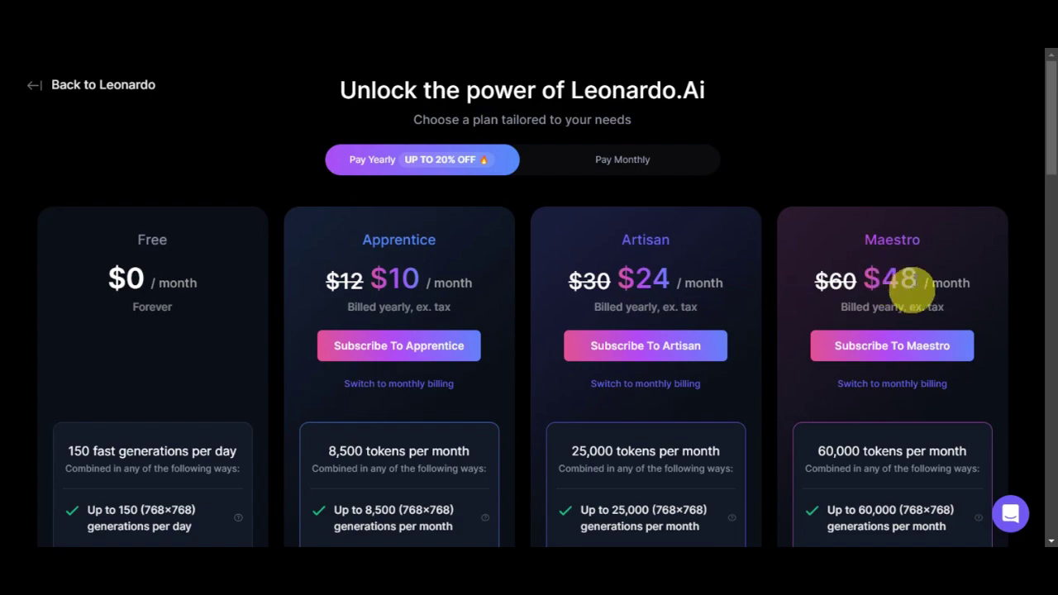
scroll(923, 278, down, 3)
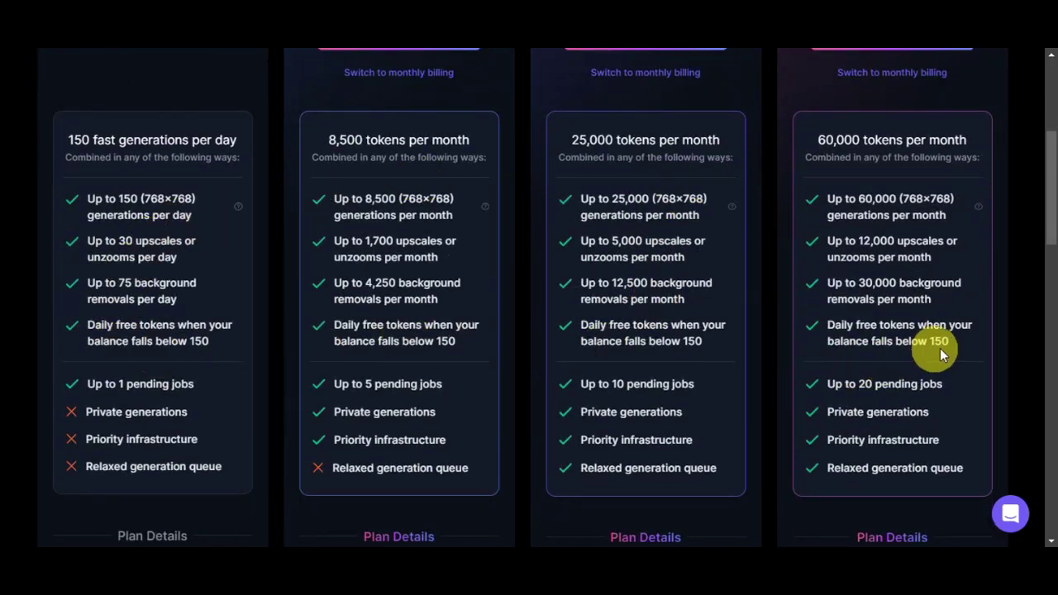
scroll(974, 347, down, 3)
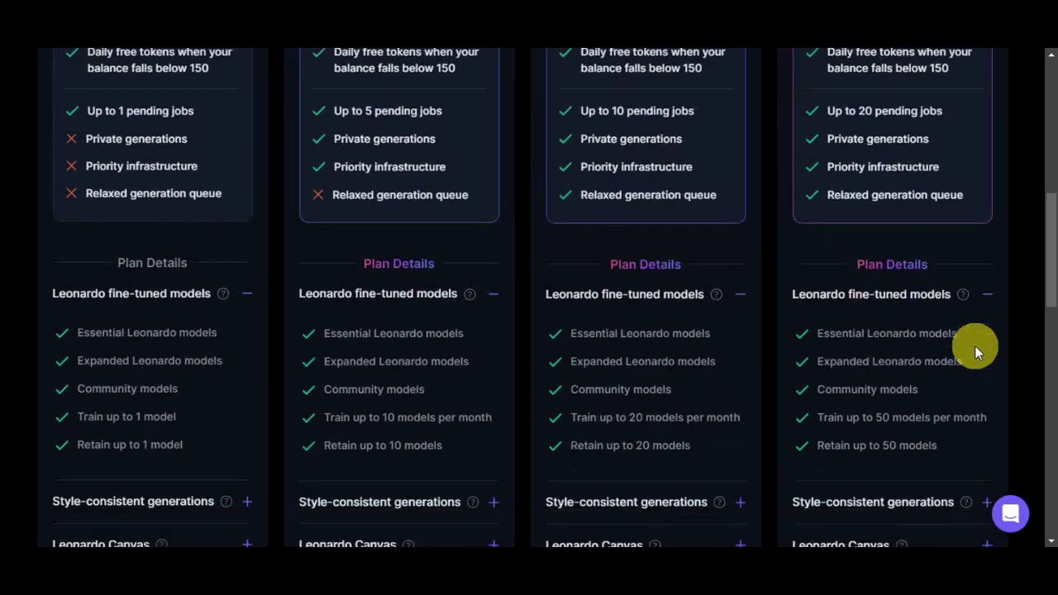
scroll(974, 346, down, 2)
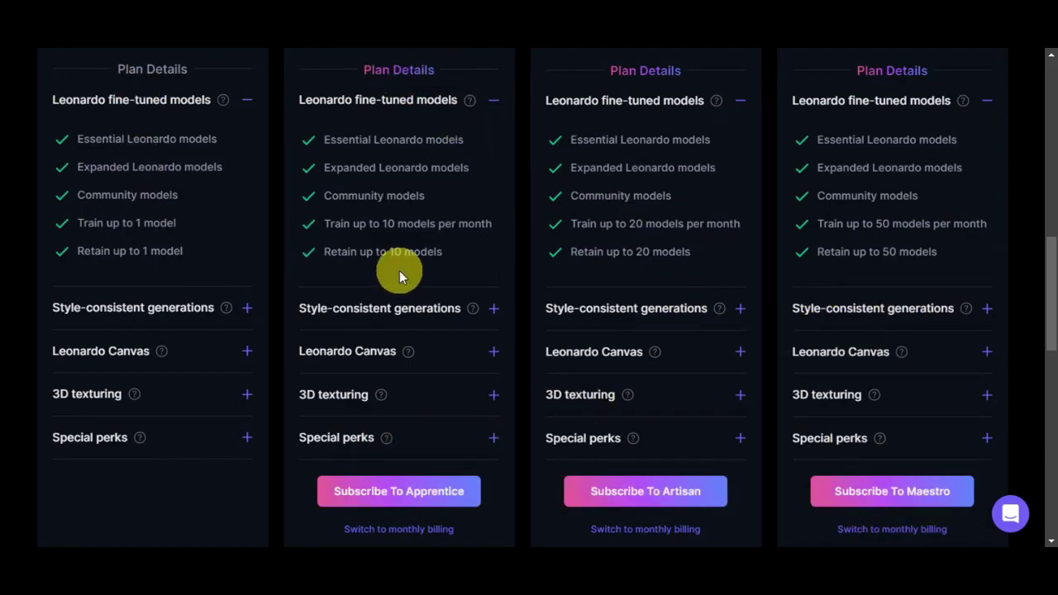
scroll(401, 276, up, 4)
scroll(396, 276, up, 6)
click(33, 90)
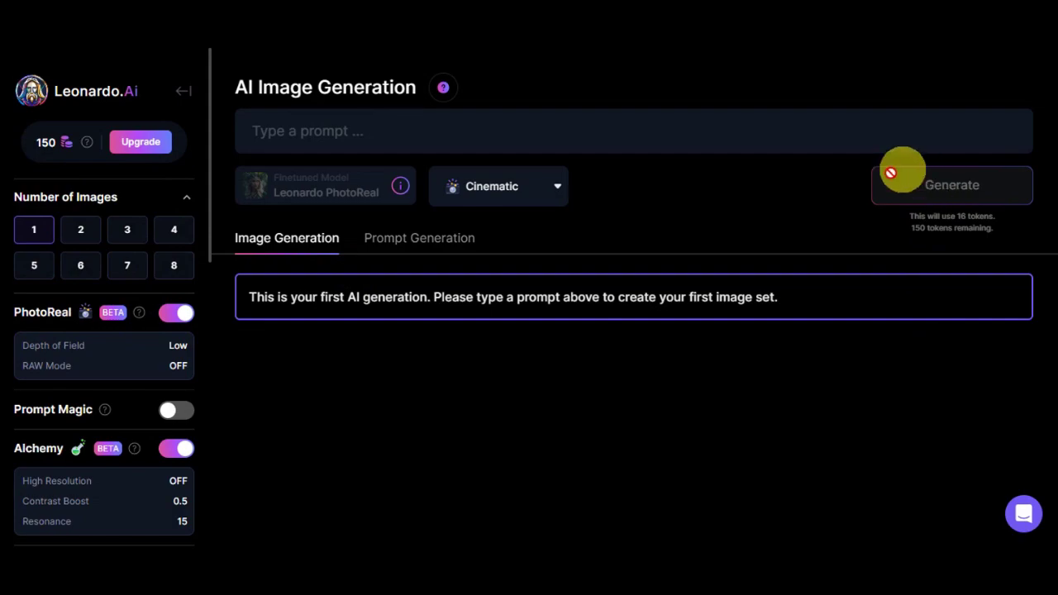
- Set Number of Images to 2 and look over the remaining generation settings
click(83, 235)
scroll(124, 237, down, 1)
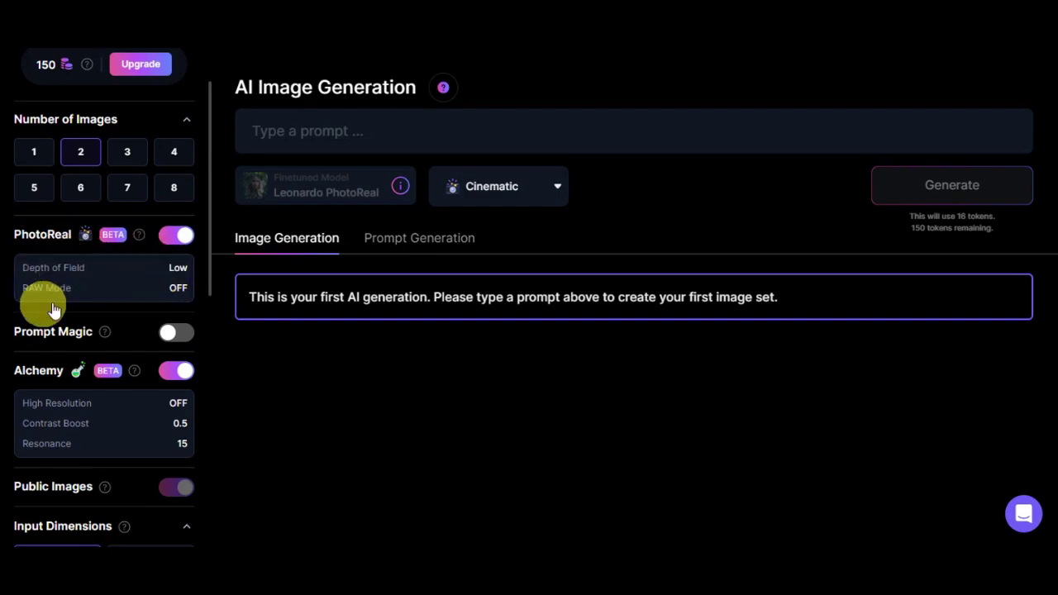
scroll(169, 304, down, 1)
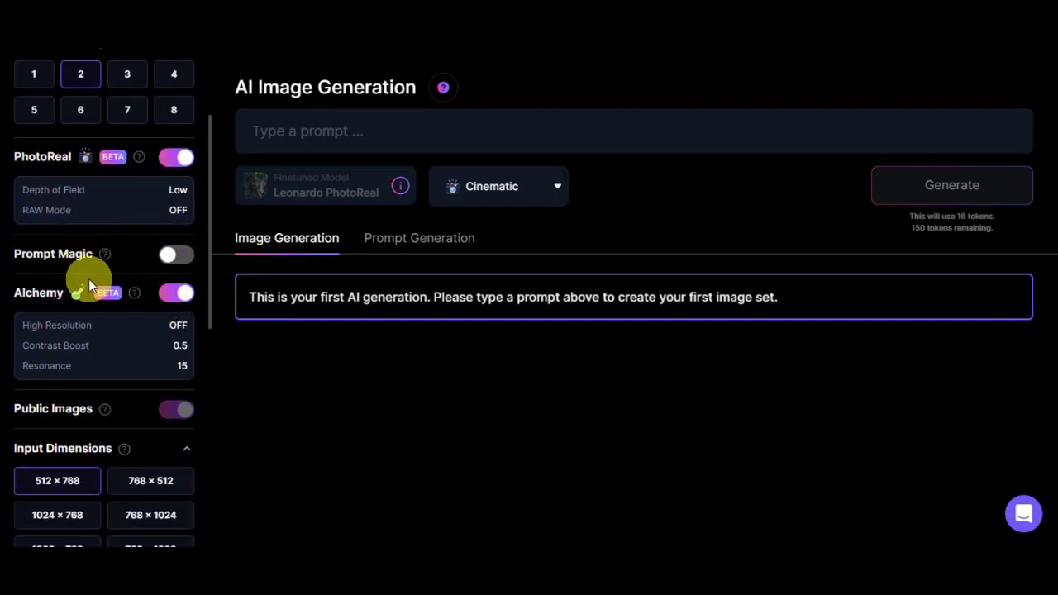
scroll(88, 279, down, 3)
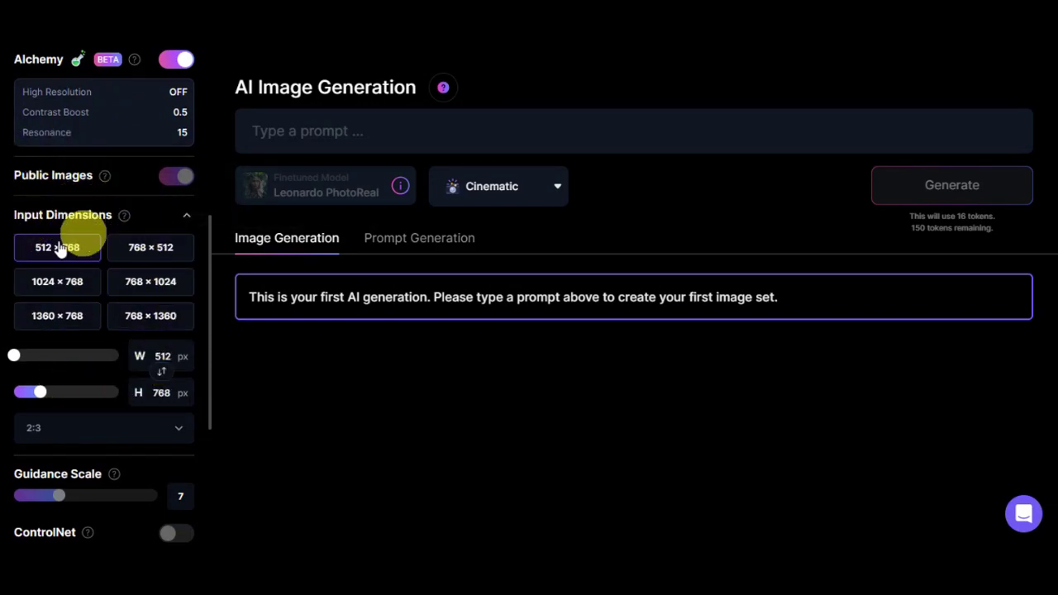
scroll(135, 289, down, 3)
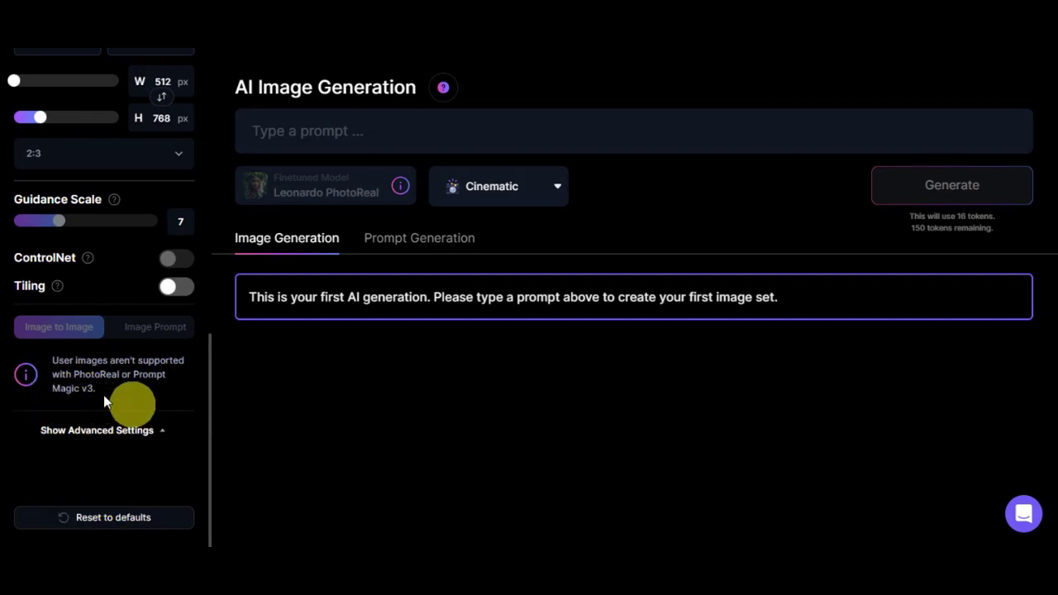
scroll(80, 307, up, 5)
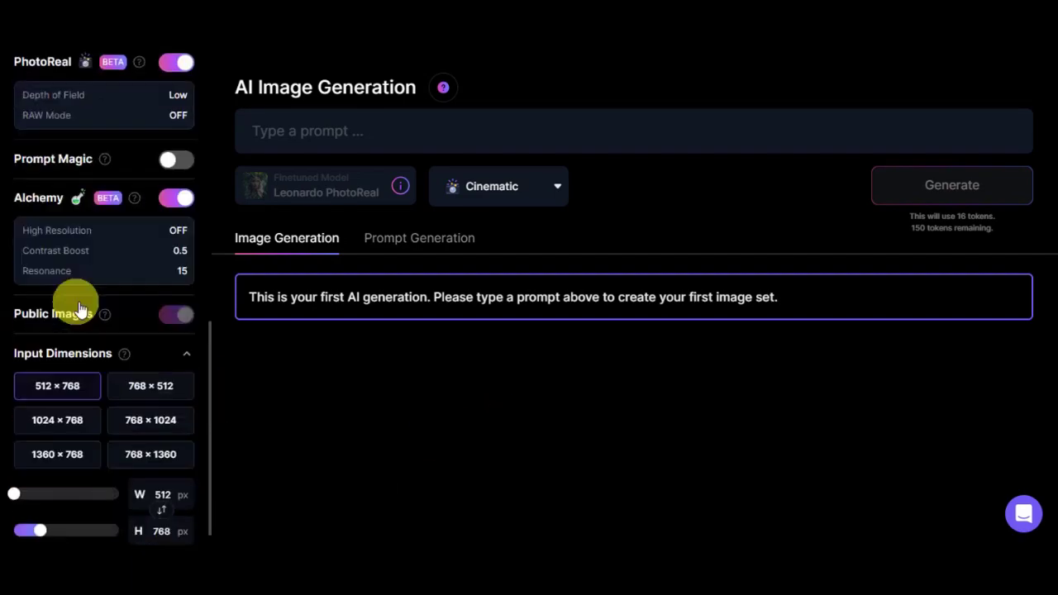
scroll(83, 302, up, 3)
scroll(95, 295, down, 1)
scroll(202, 154, up, 1)
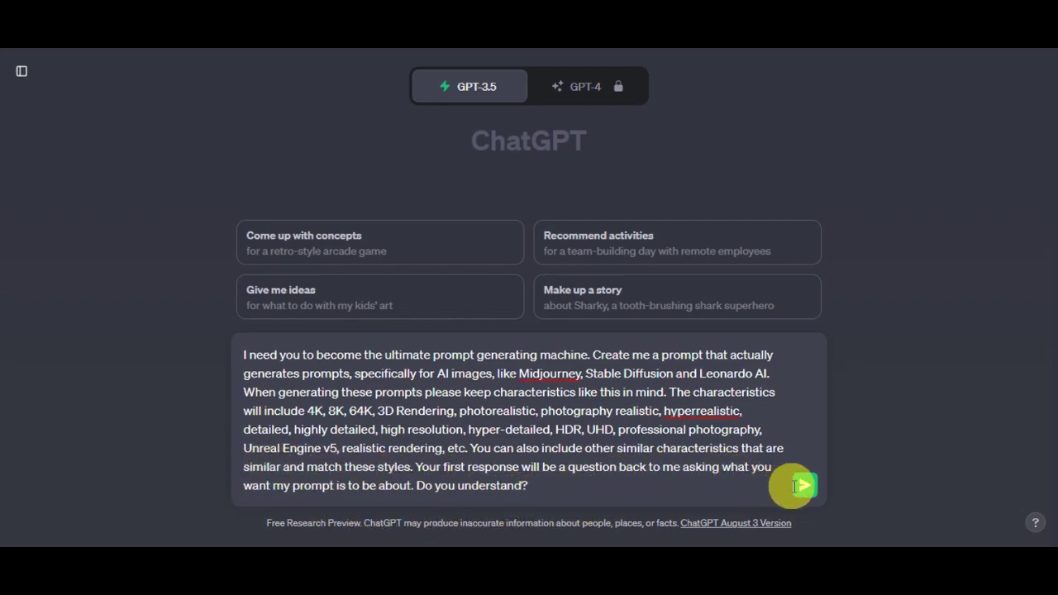
- Send the prompt-generator instructions to ChatGPT and begin typing the topic 'cats vibing in the beach'
click(798, 487)
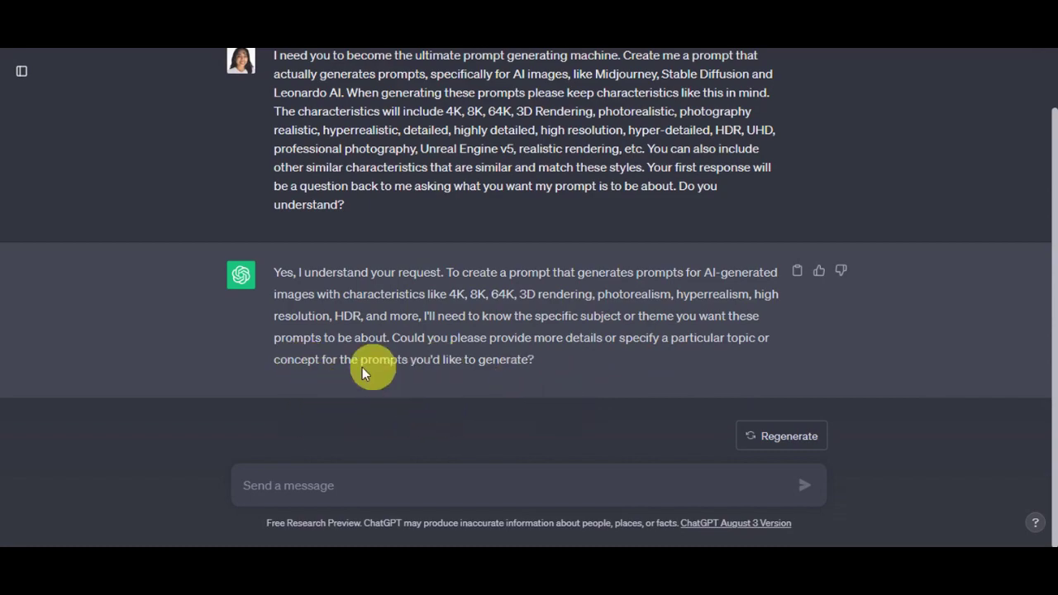
click(374, 484)
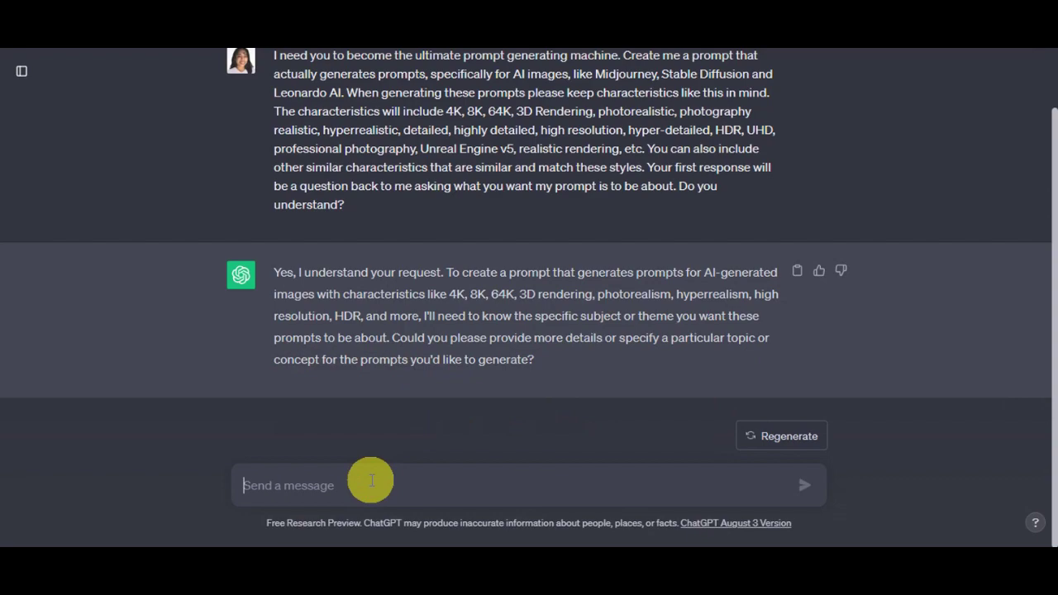
text(cats vibing in the beach)
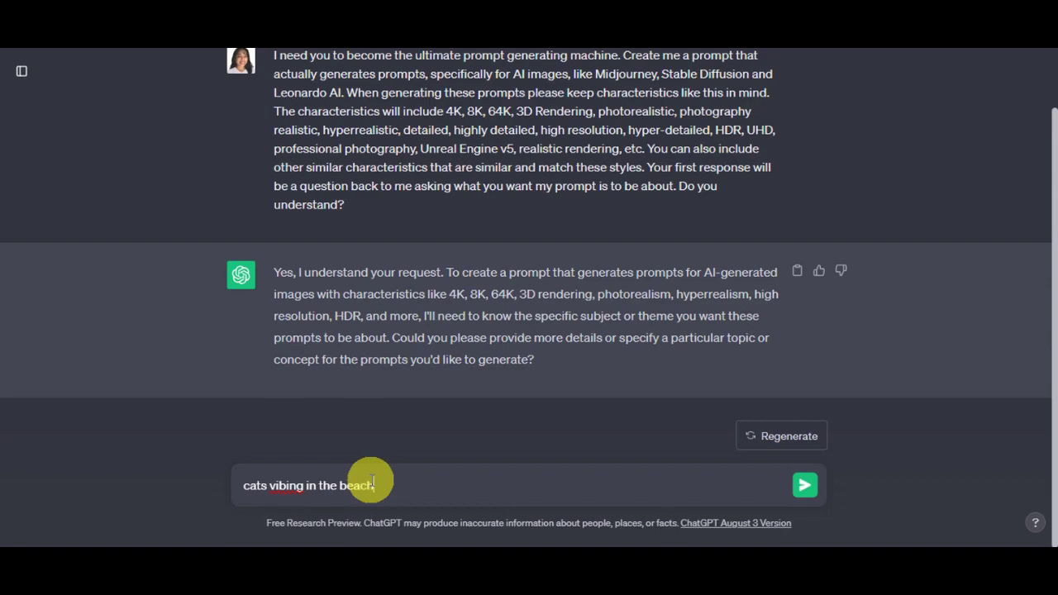
- Send the topic and copy the detailed cats-at-the-beach prompt from ChatGPT's reply
click(804, 485)
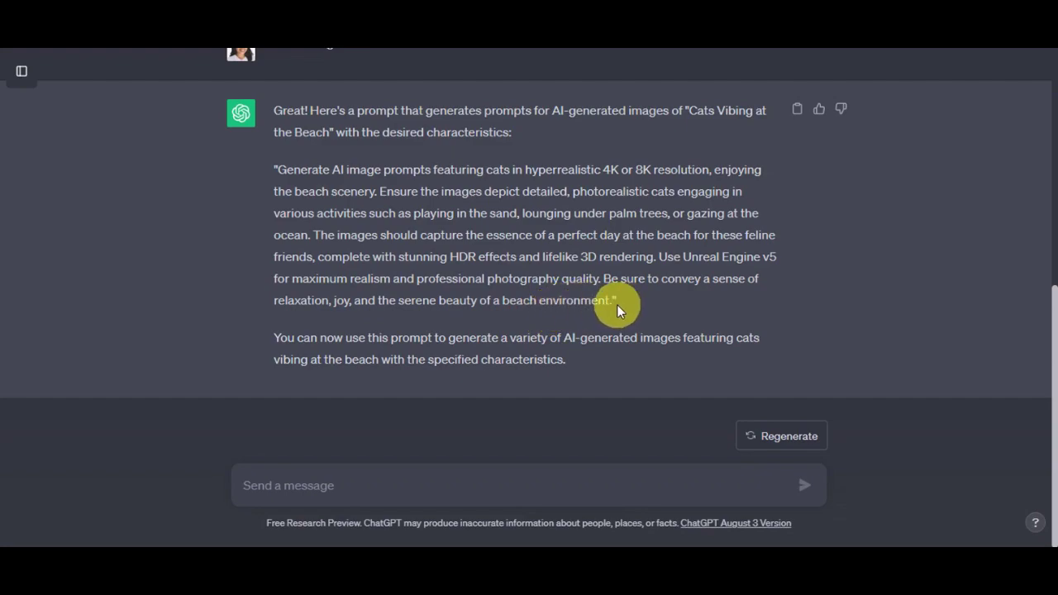
mouse_move(613, 301)
mouse_down()
mouse_move(492, 261)
mouse_move(337, 177)
mouse_move(281, 170)
mouse_up()
right_click(281, 172)
click(306, 192)
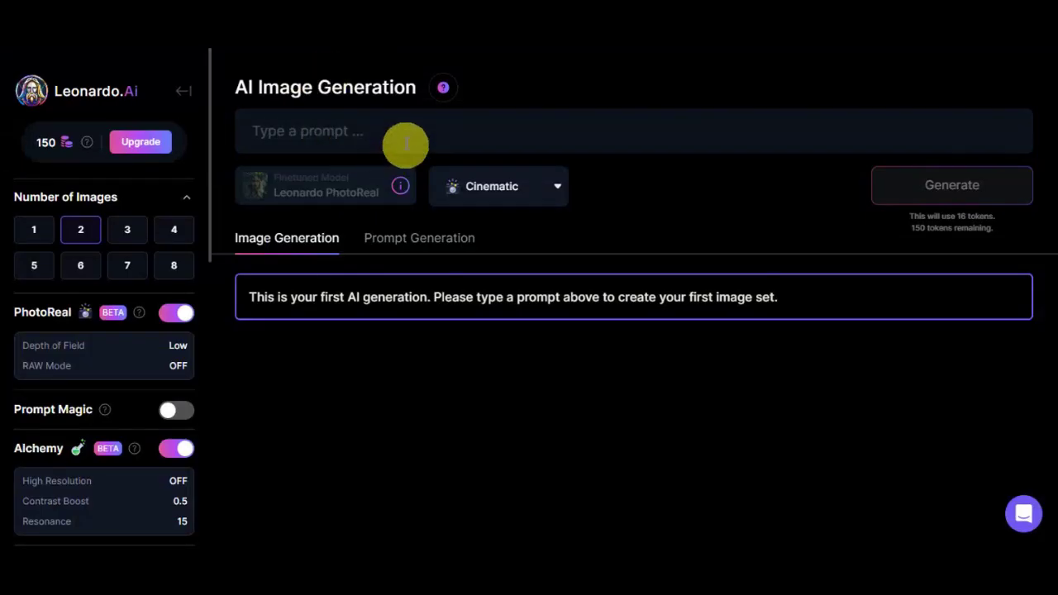
- Paste the cats-at-the-beach prompt into Leonardo.Ai and switch the style from Cinematic to Vibrant
click(391, 132)
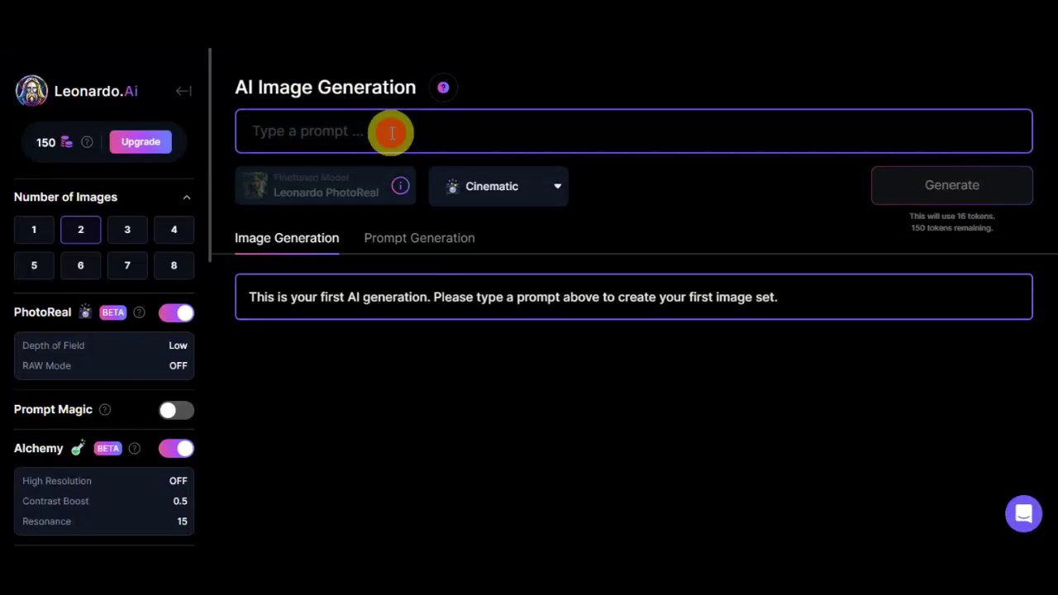
key(ctrl+v)
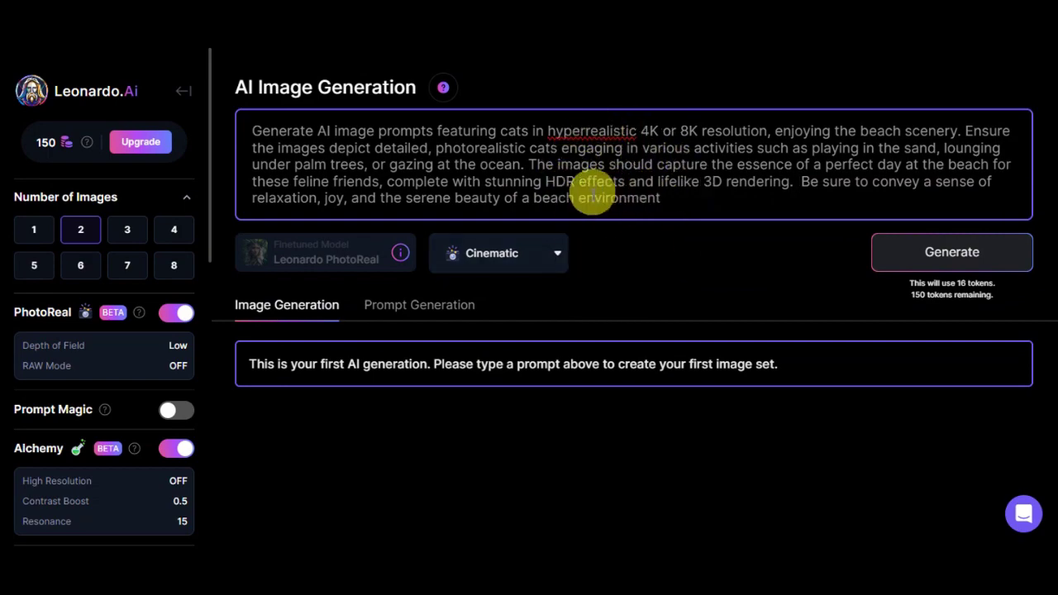
click(550, 251)
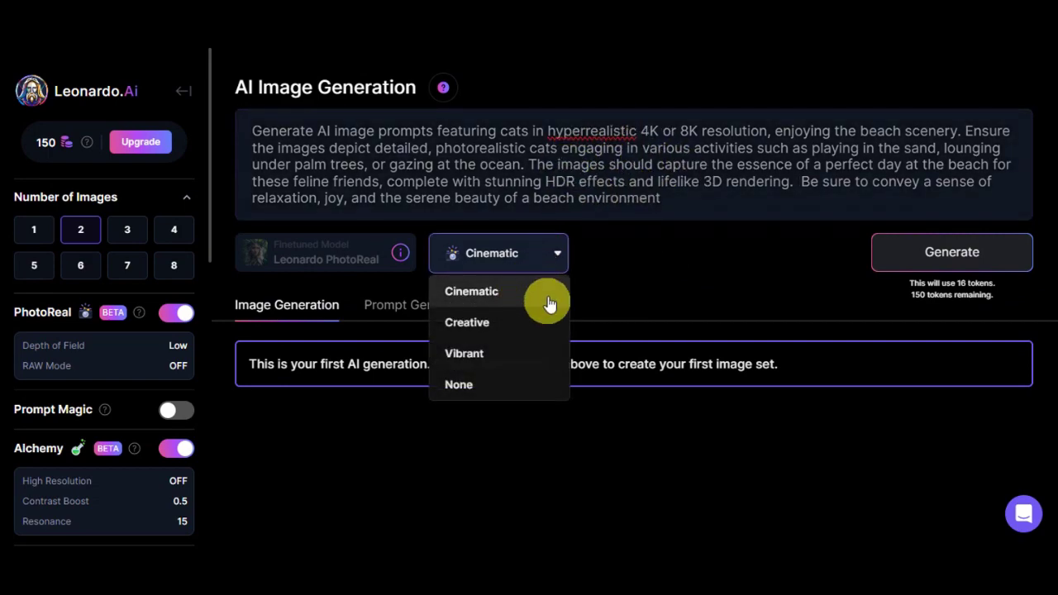
click(502, 355)
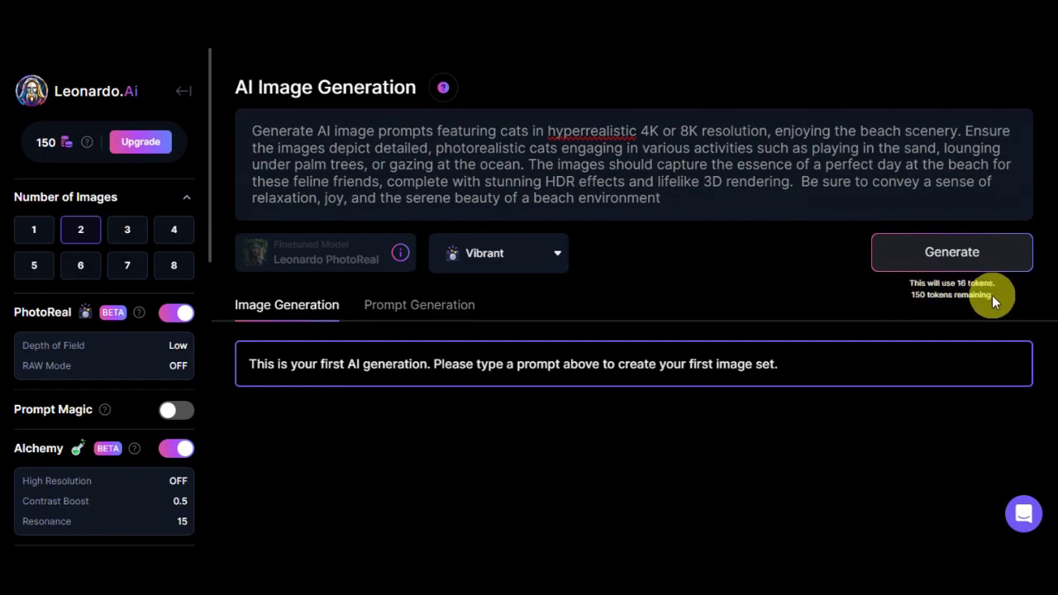
- Generate the two beach-cat images and browse them full size
click(961, 256)
scroll(974, 272, down, 3)
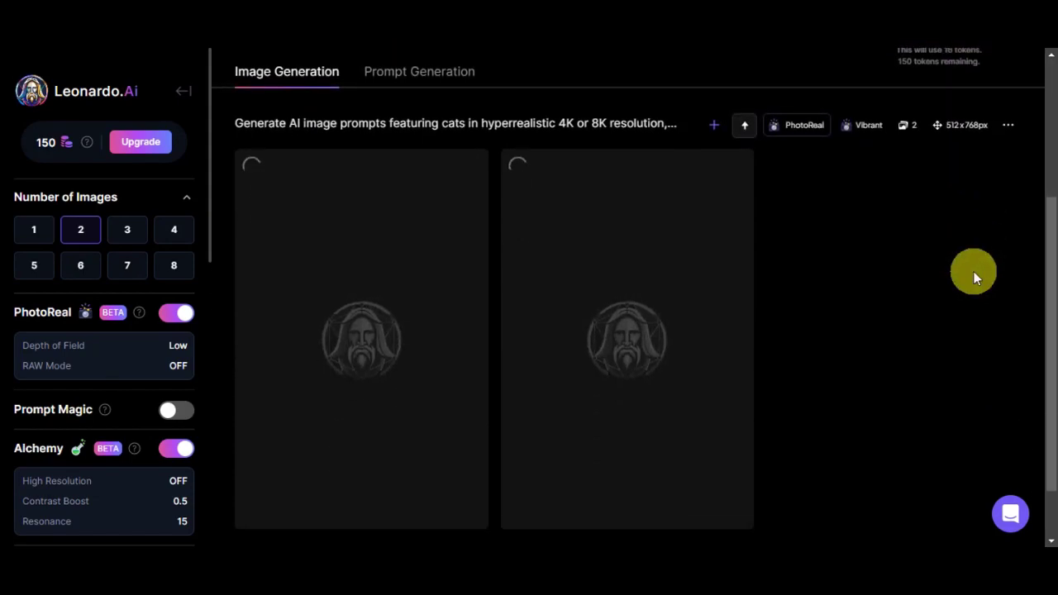
scroll(966, 270, down, 1)
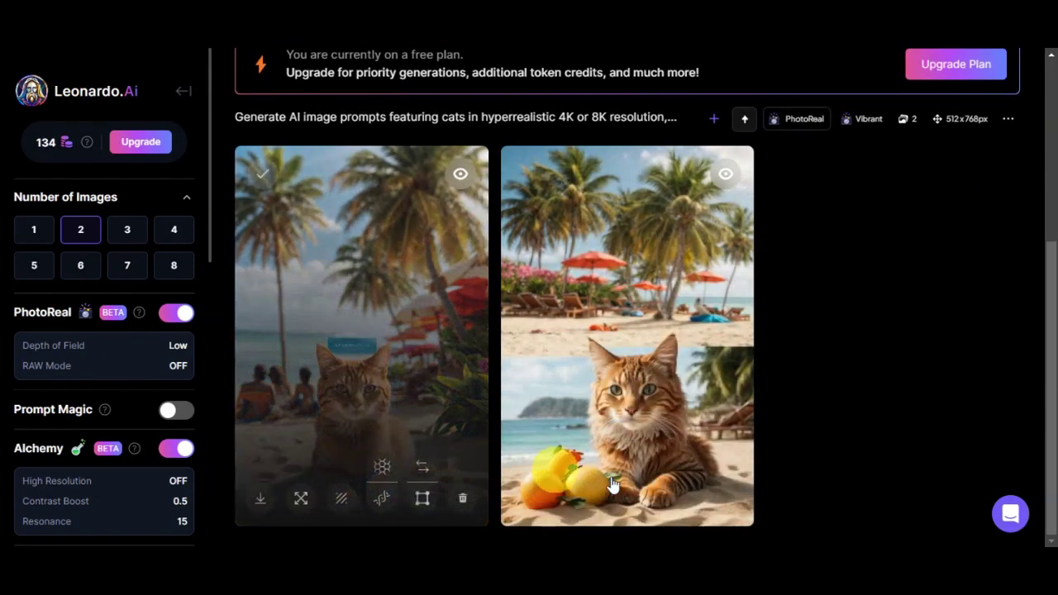
click(424, 292)
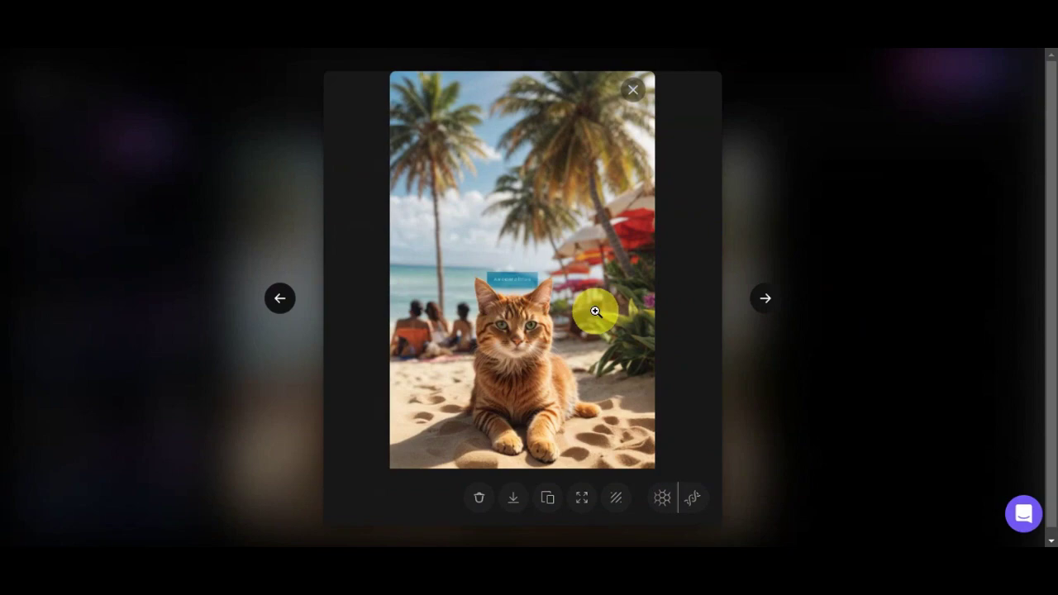
click(756, 307)
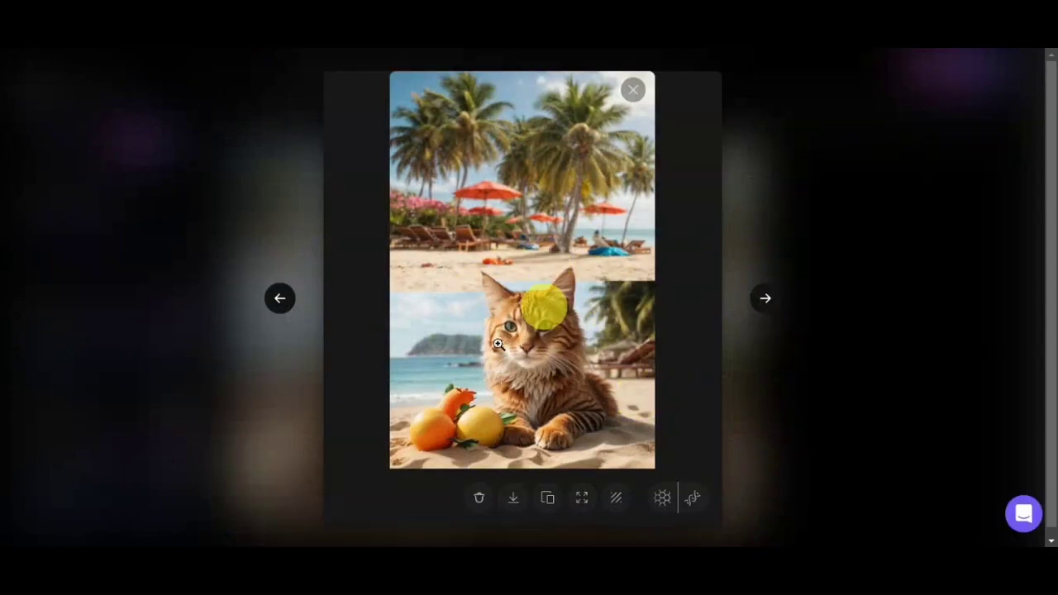
click(280, 298)
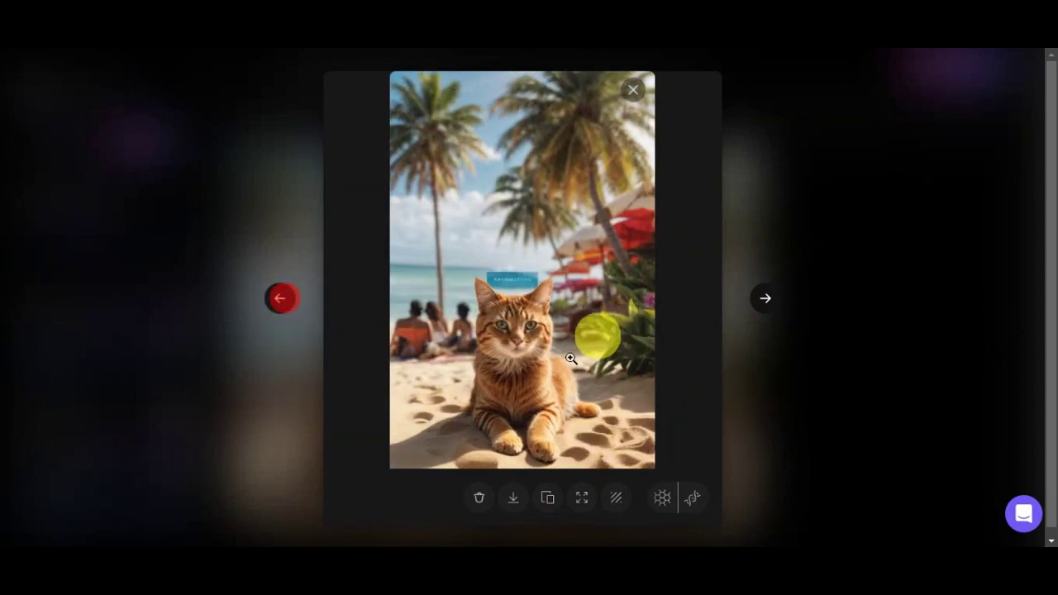
- Download the palm-tree cat and the cat-with-oranges images, then close the viewer
click(511, 498)
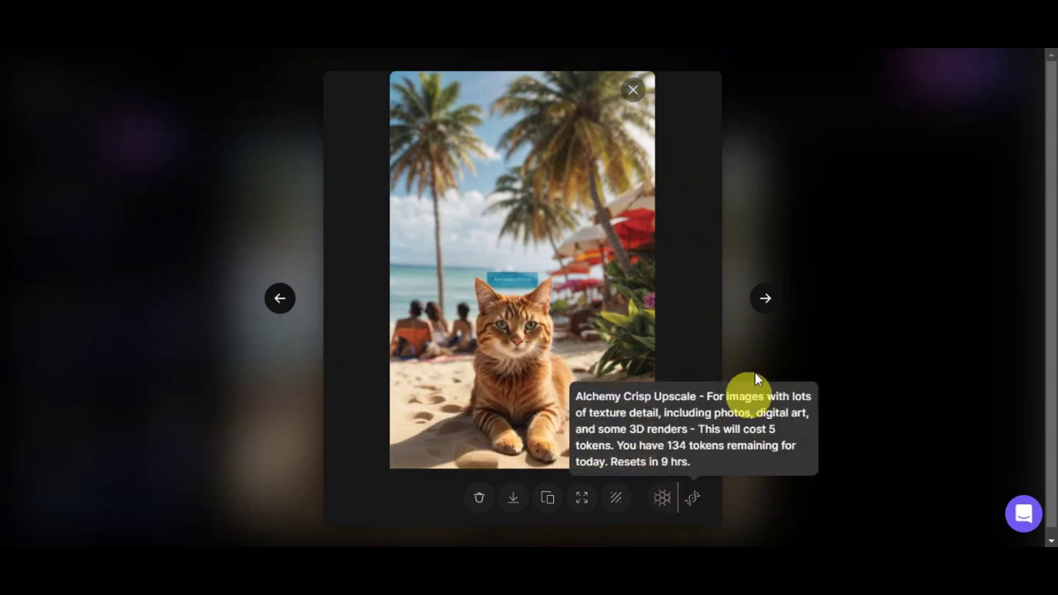
click(765, 298)
key(Escape)
click(524, 508)
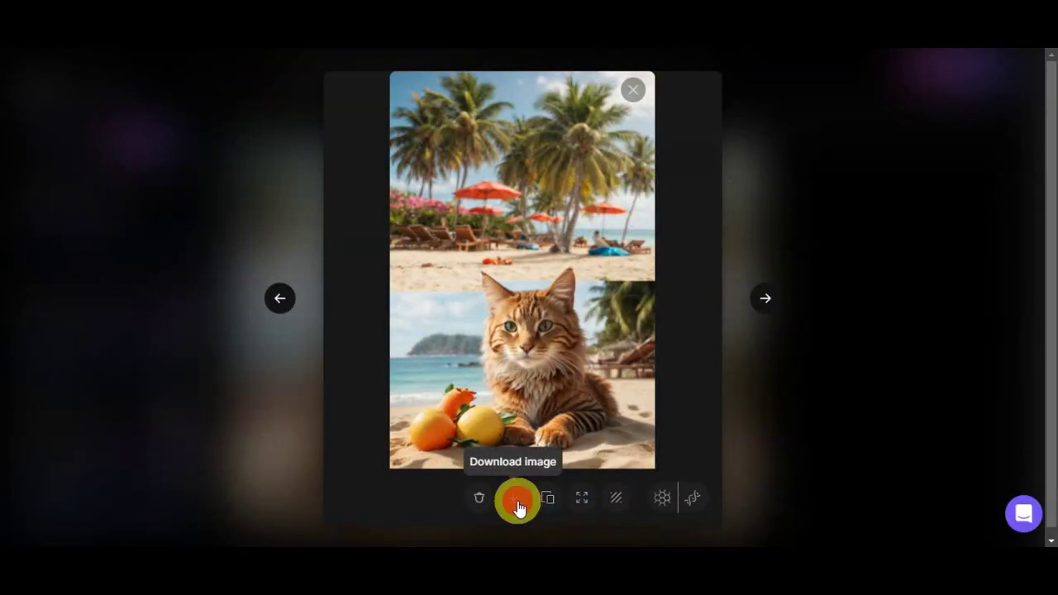
click(641, 101)
click(746, 76)
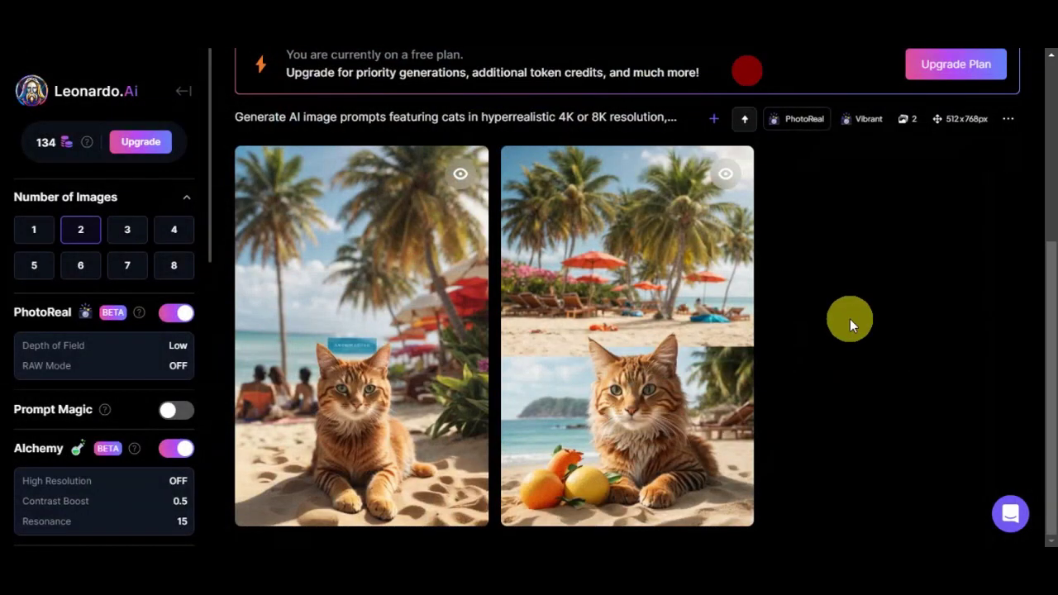
- Copy ChatGPT's detailed prompt describing dogs enjoying a day in the park
scroll(849, 319, up, 3)
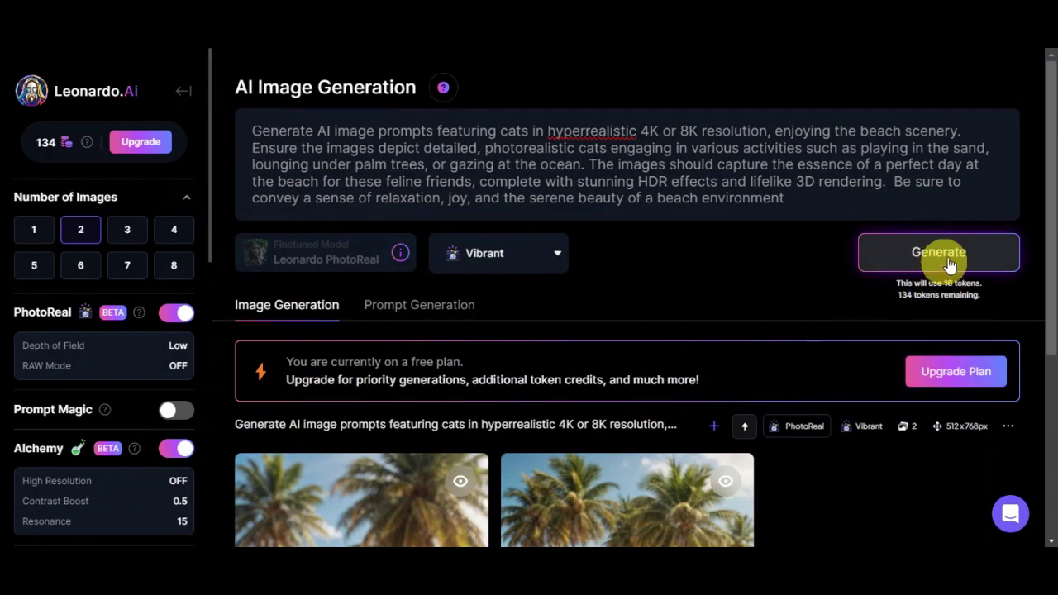
scroll(880, 290, down, 4)
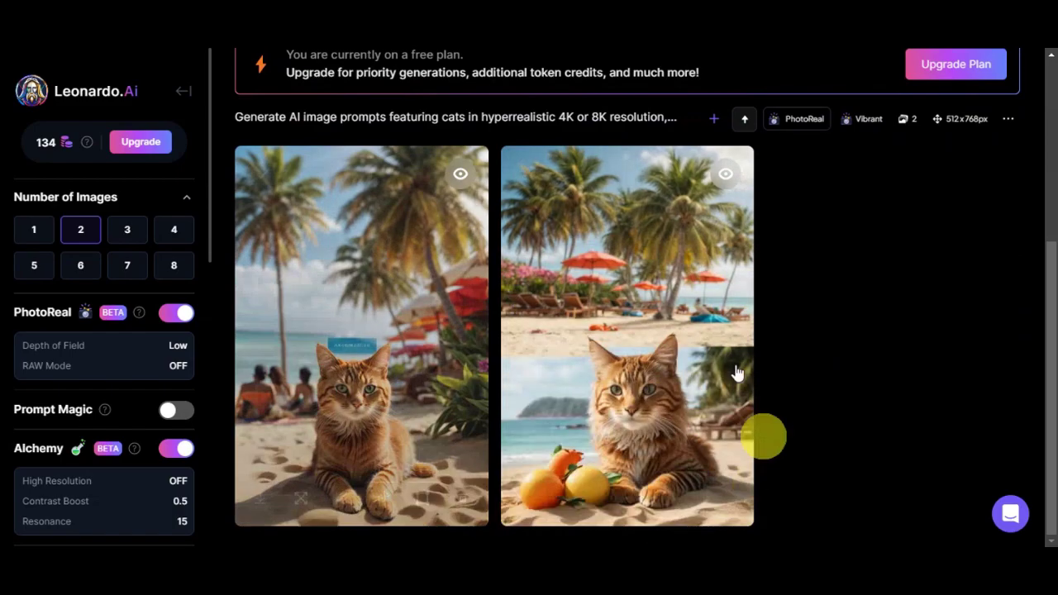
scroll(832, 341, up, 4)
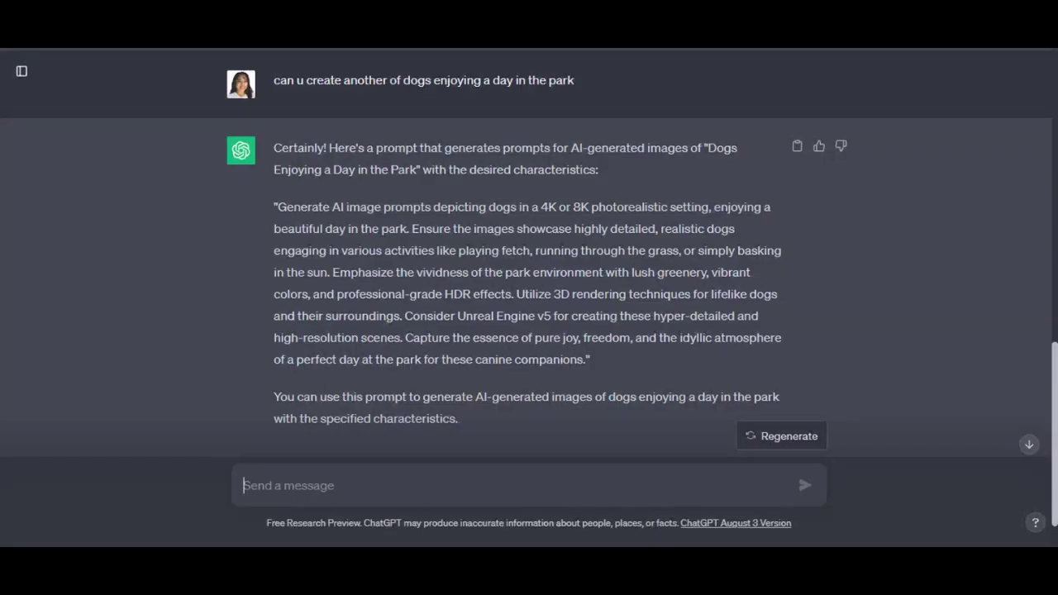
scroll(453, 206, up, 3)
scroll(454, 229, down, 3)
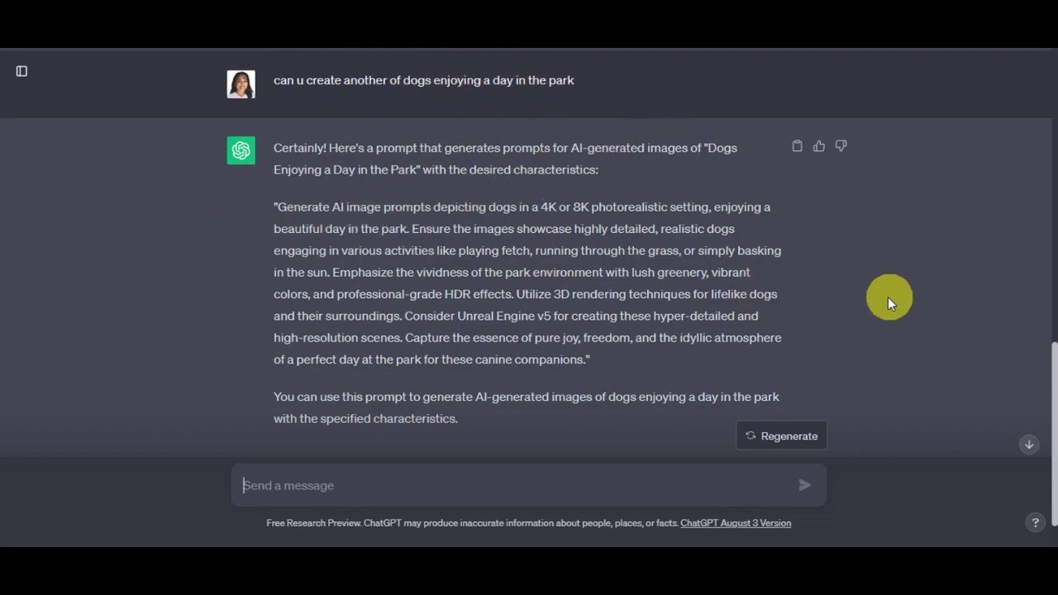
drag(589, 359, 281, 207)
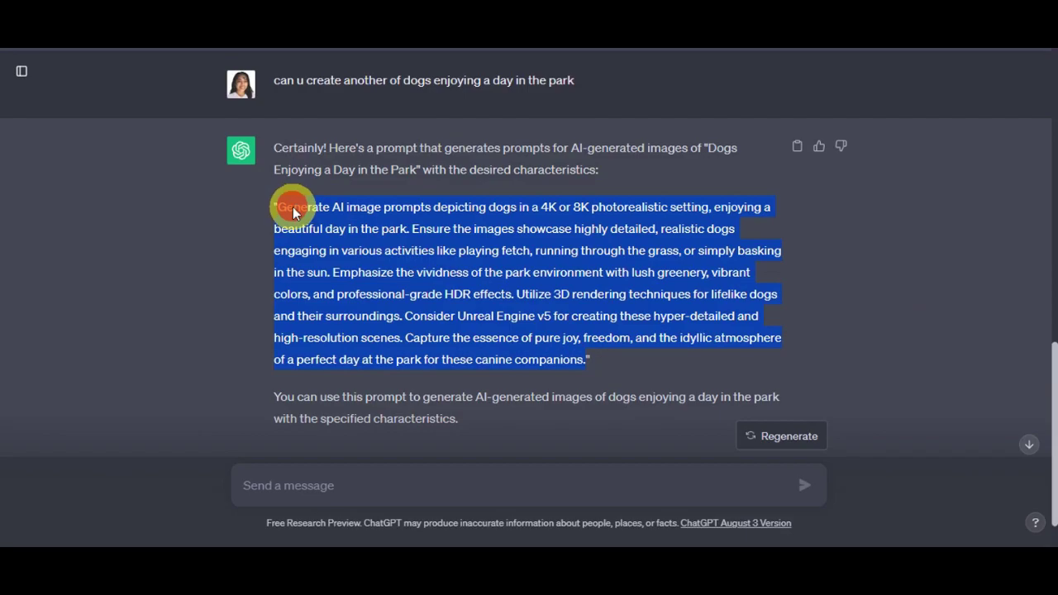
right_click(292, 211)
click(304, 216)
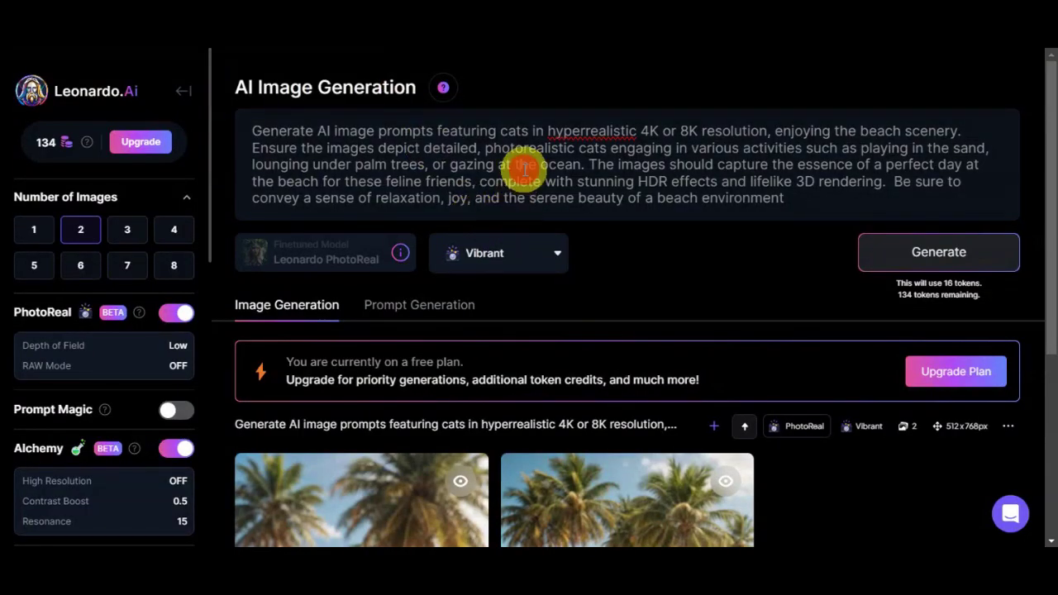
- Replace the cat prompt with the pasted dog-park prompt, removing its Unreal Engine v5 sentence
click(524, 168)
key(ctrl+a)
key(ctrl+v)
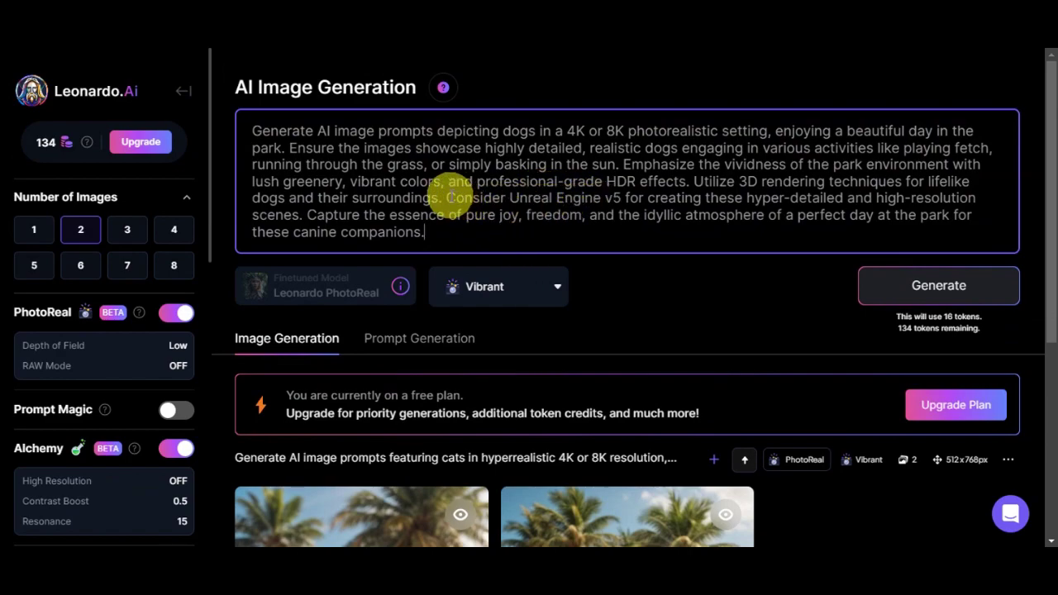
drag(446, 197, 302, 215)
key(BackSpace)
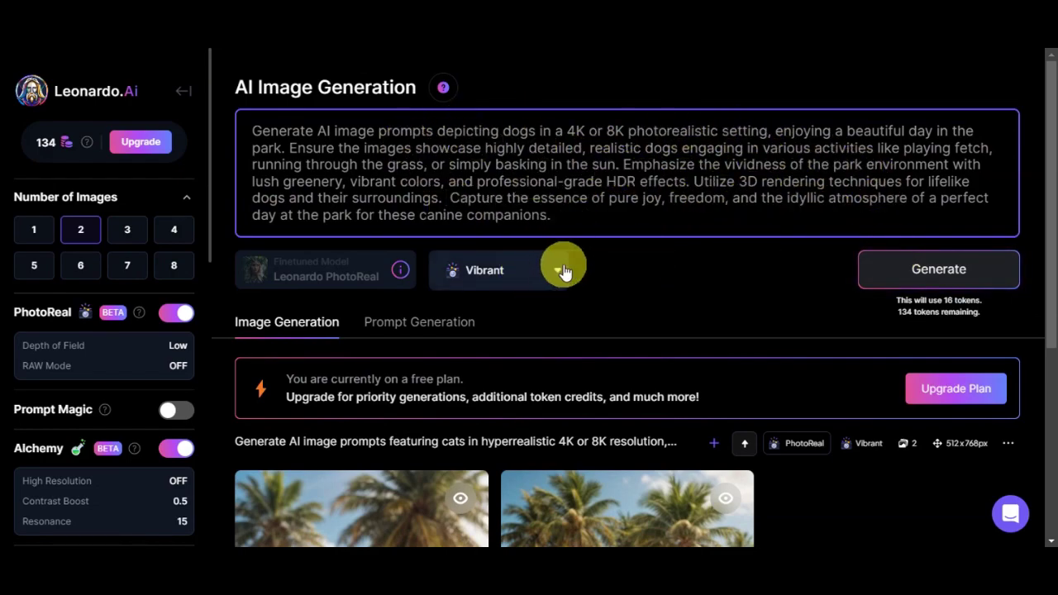
- Switch the image style to Creative and generate two dog-in-the-park images
click(559, 274)
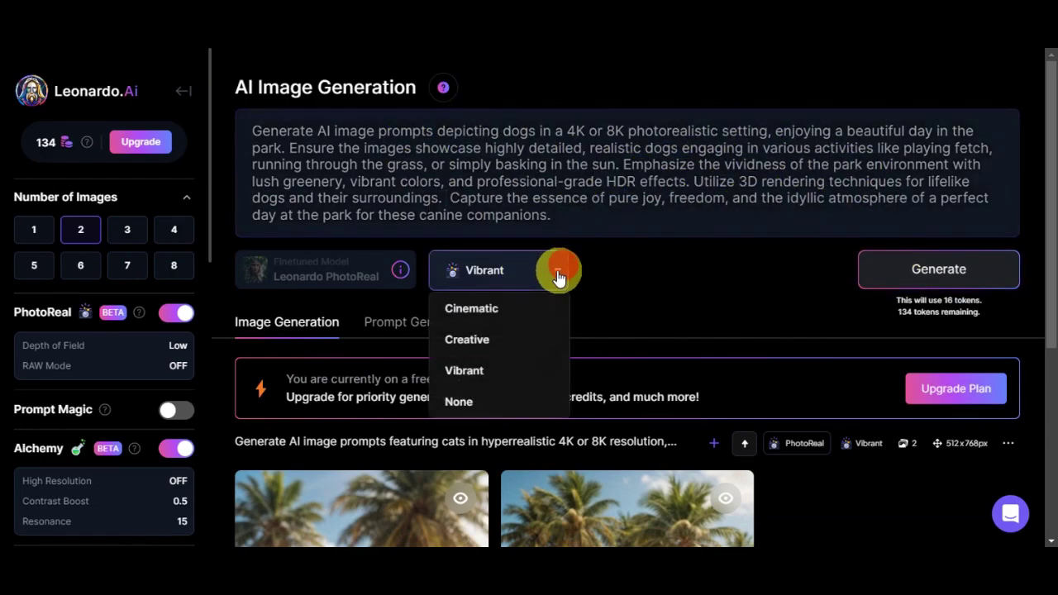
click(510, 354)
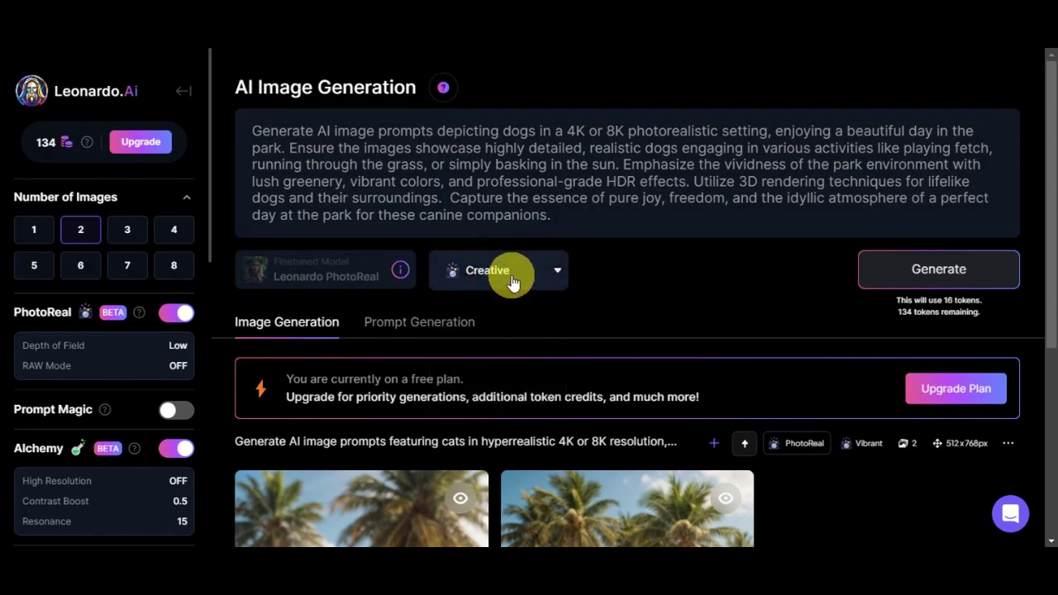
click(933, 283)
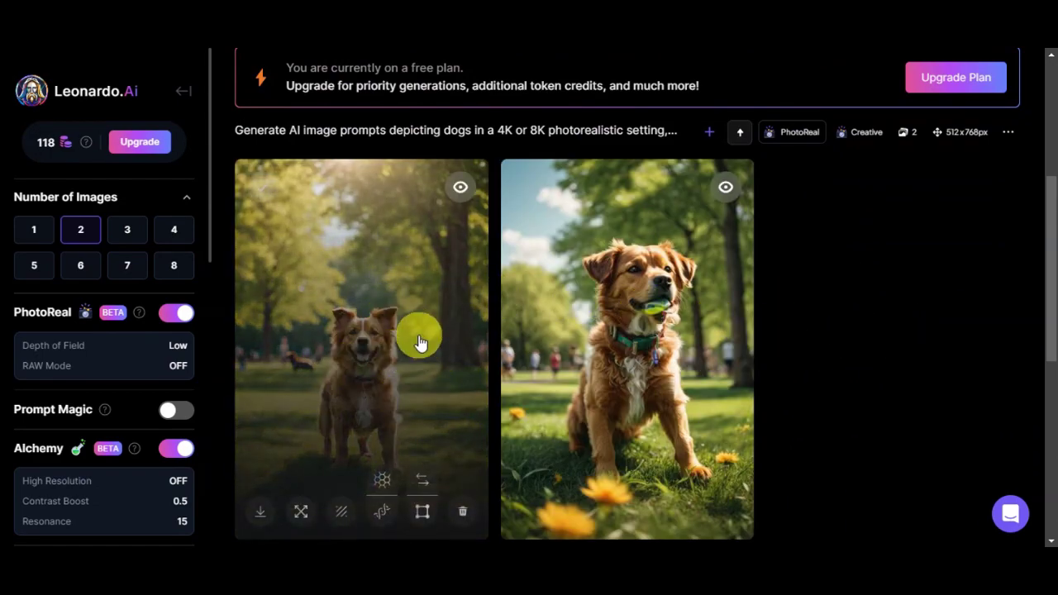
- Download both generated dog images from the image viewer, then return to the gallery
click(420, 338)
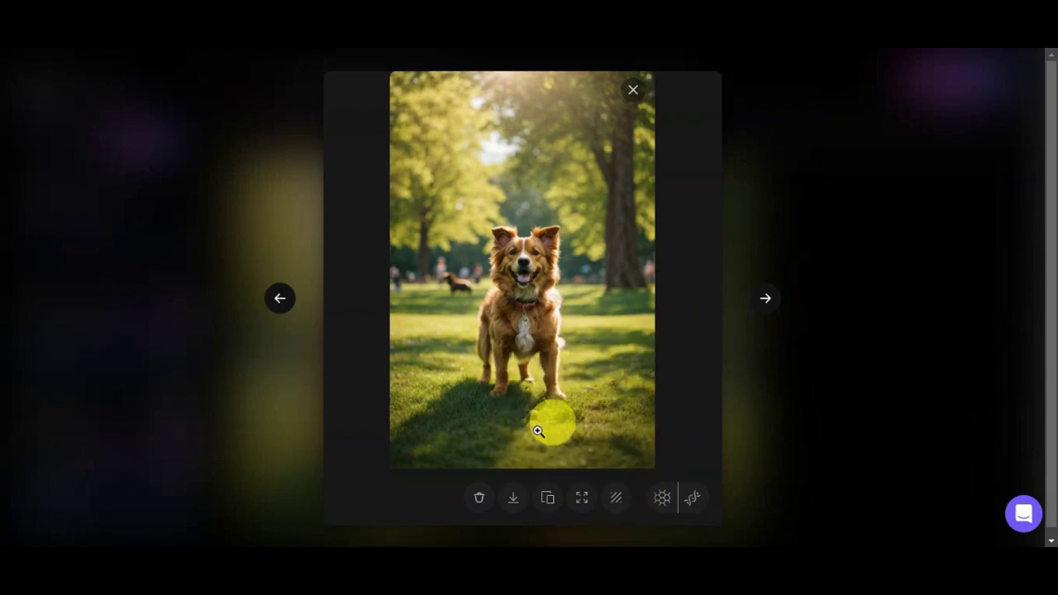
click(516, 498)
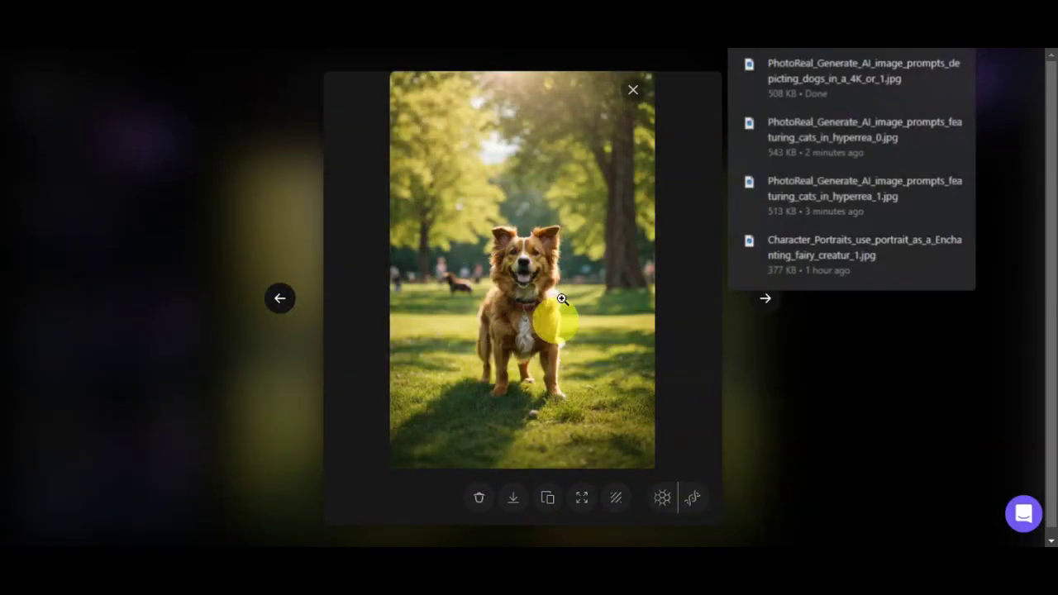
click(767, 301)
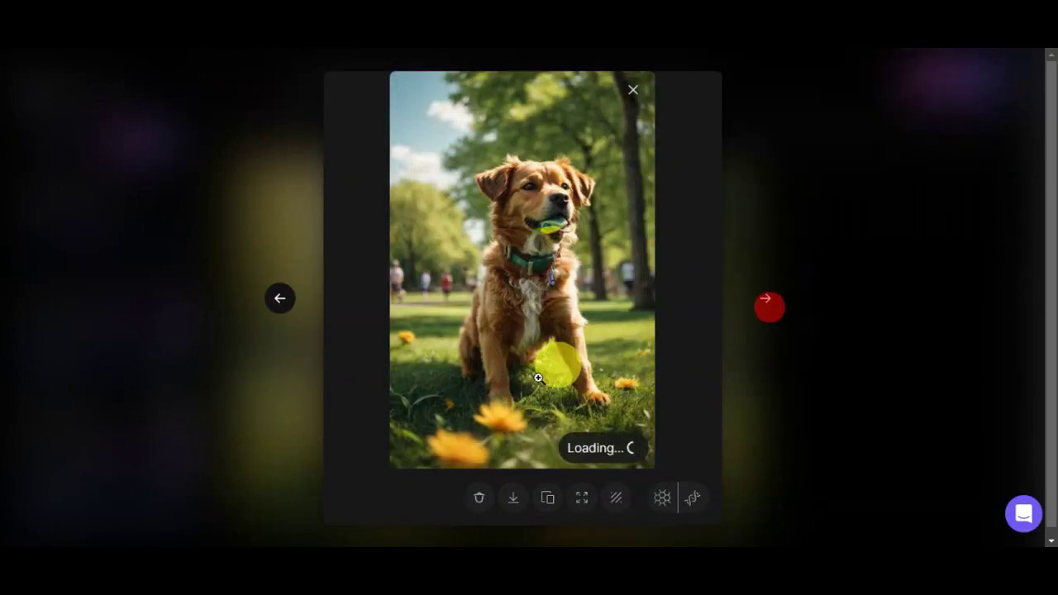
click(513, 499)
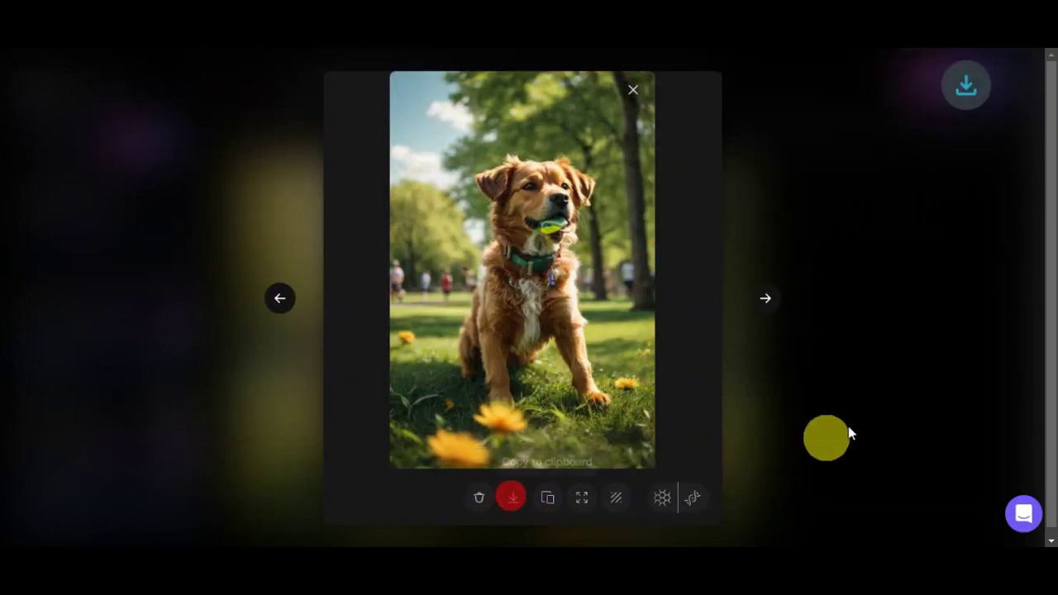
click(633, 93)
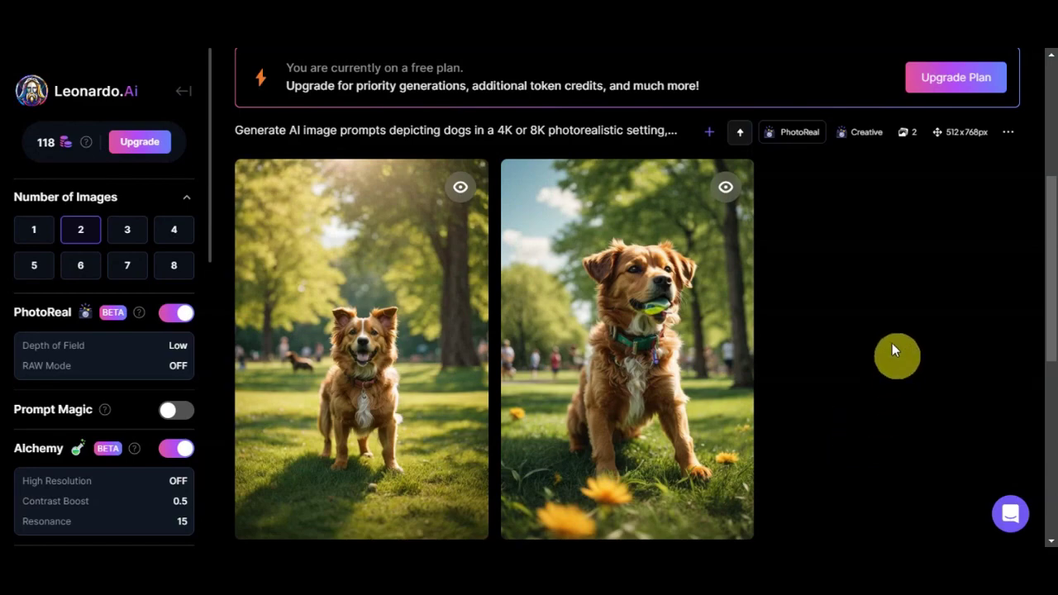
scroll(864, 351, up, 4)
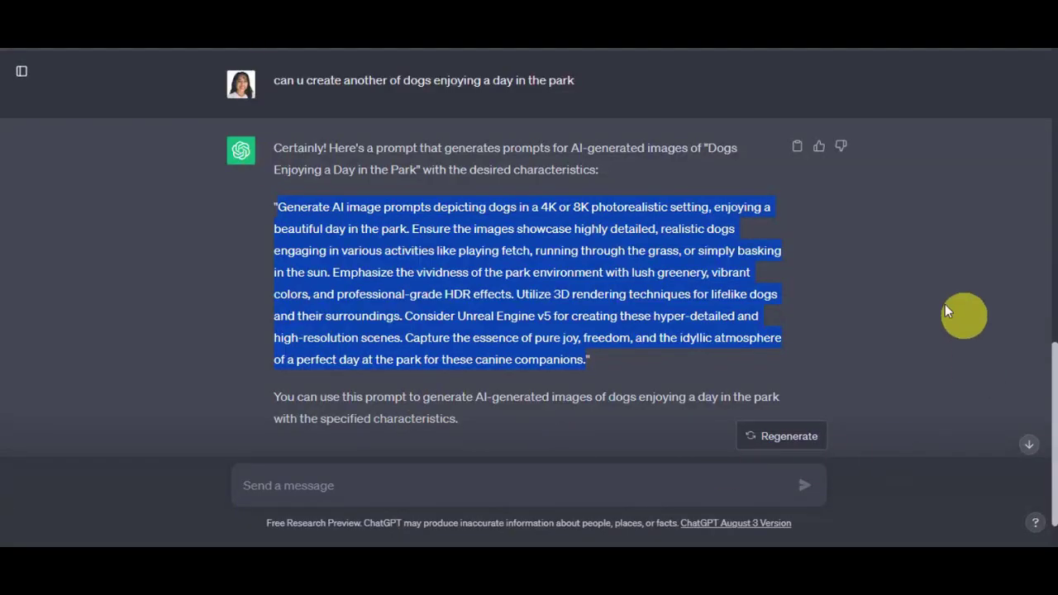
click(944, 303)
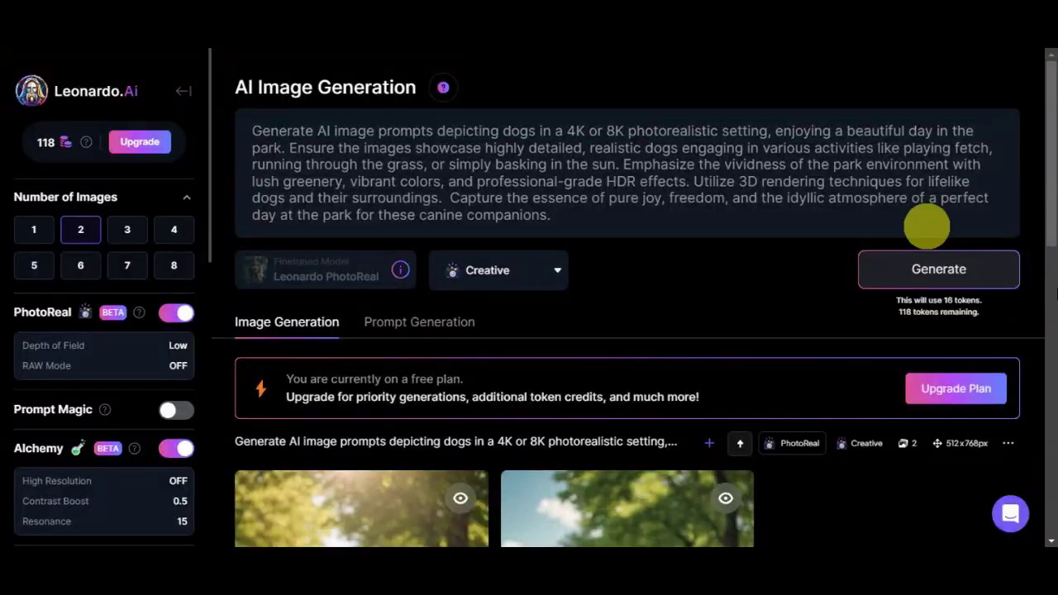
scroll(791, 453, down, 5)
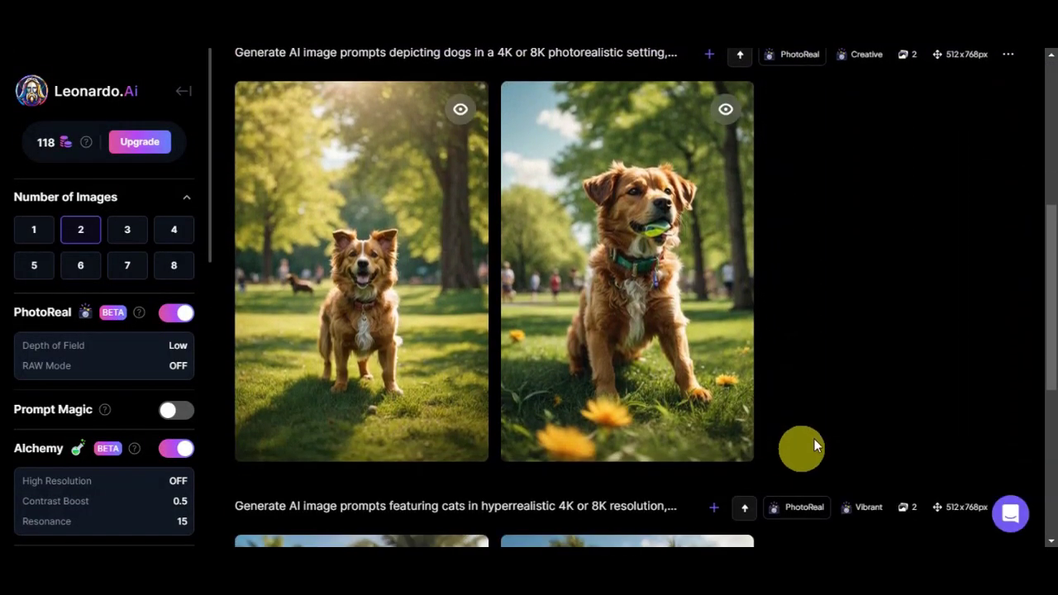